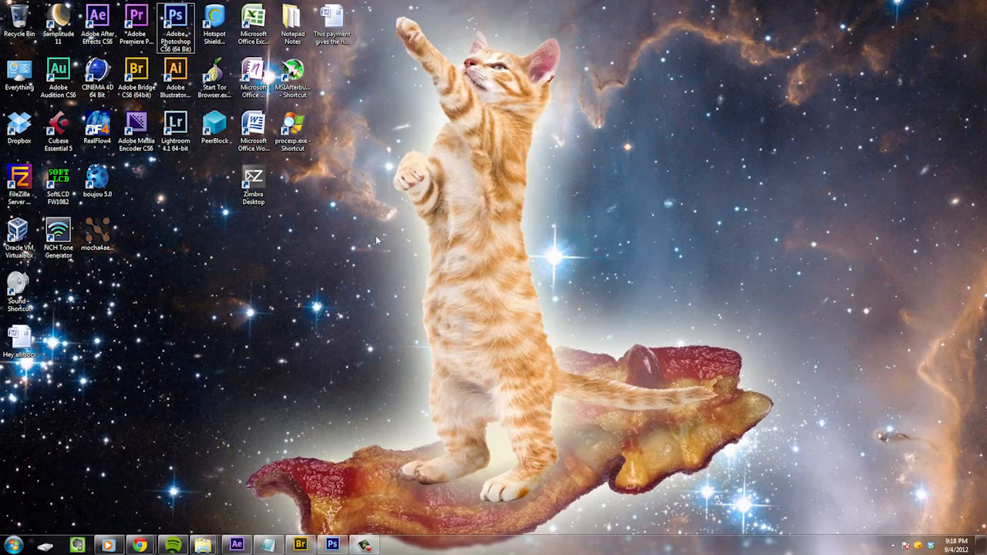
- Switch to Adobe Bridge and open _DSC8138.NEF in Photoshop CS6, keeping the default Camera Raw settings
{"action": "key", "text": "alt+Tab"}
{"action": "key", "text": "alt+Tab"}
{"action": "key", "text": "alt+Tab"}
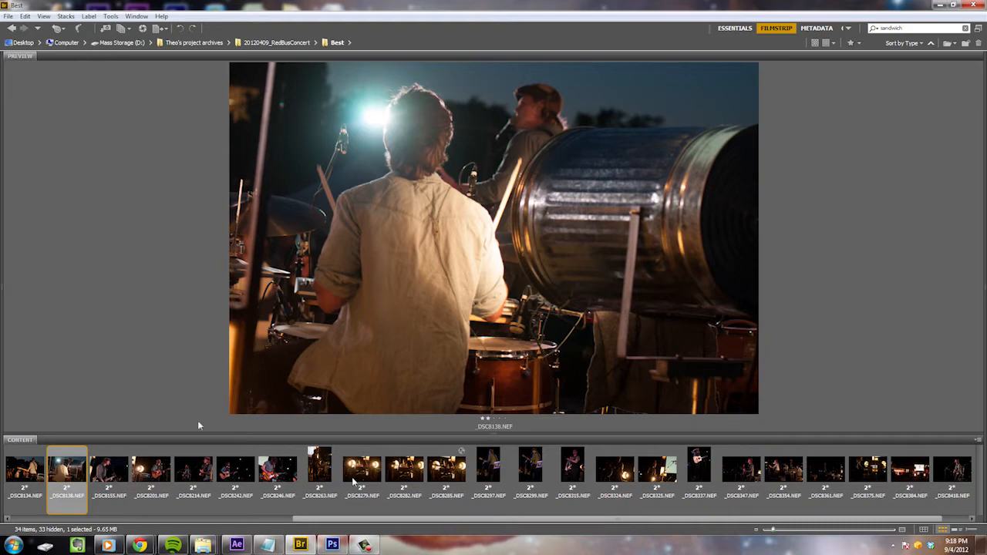
{"action": "right_click", "coordinate": [74, 475]}
{"action": "mouse_move", "coordinate": [169, 199]}
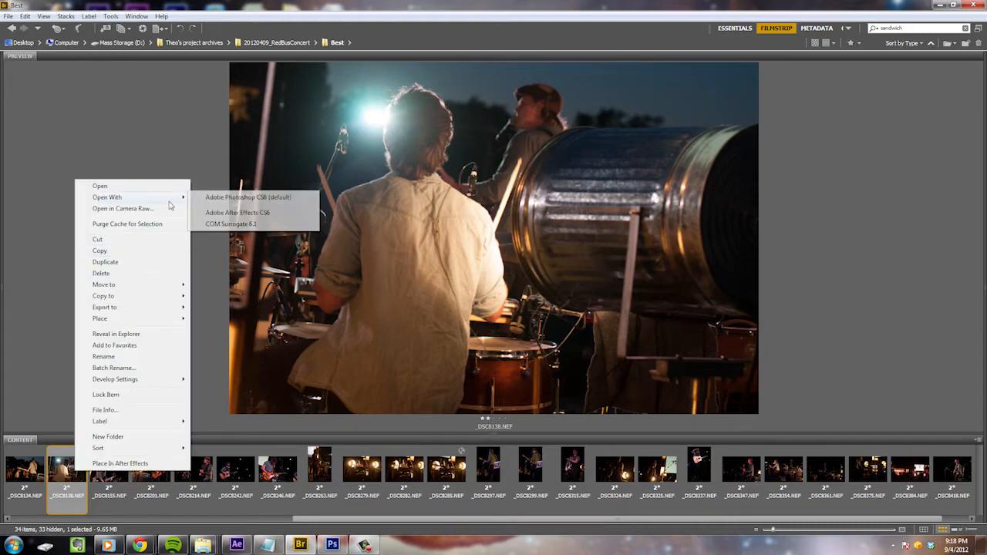
{"action": "left_click", "coordinate": [246, 197]}
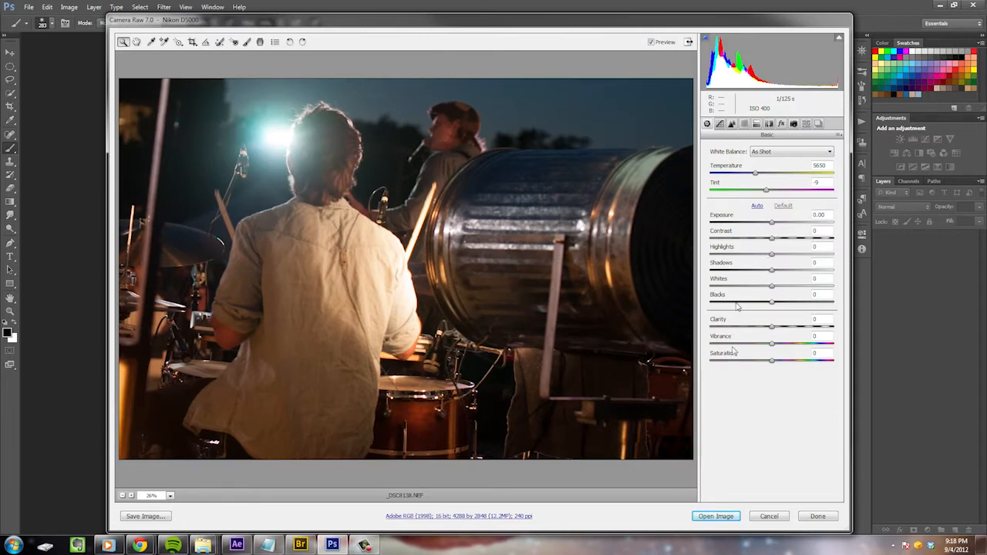
{"action": "left_click", "coordinate": [727, 517]}
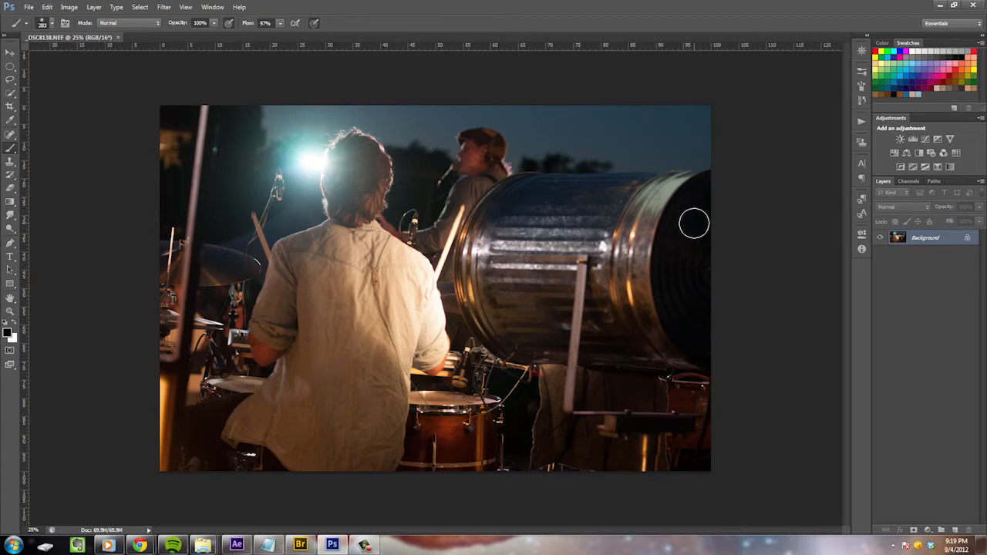
- Try an unconstrained crop extended upward over the drummer's head, and switch the crop to Original Ratio
{"action": "key", "text": "c"}
{"action": "left_click", "coordinate": [70, 23]}
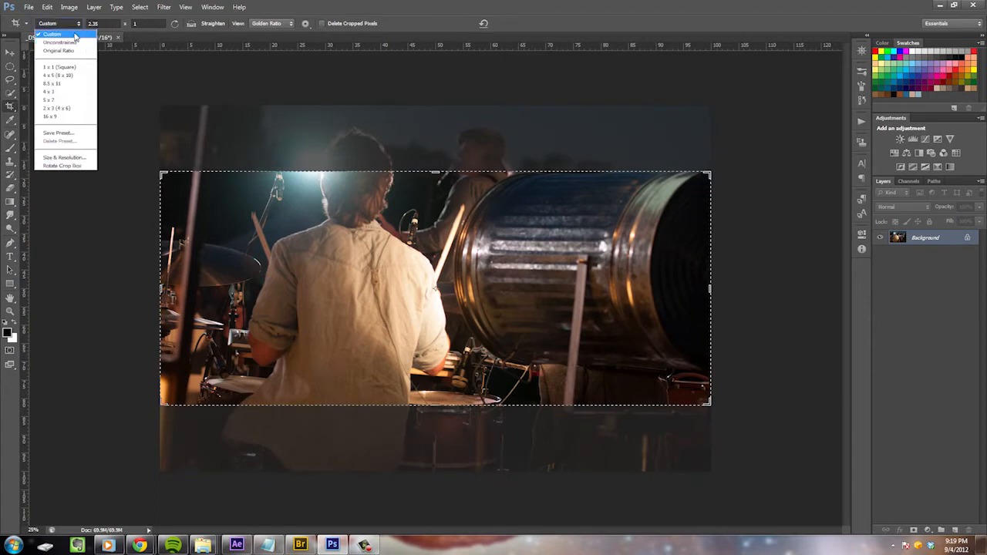
{"action": "left_click", "coordinate": [77, 43]}
{"action": "left_click_drag", "start_coordinate": [434, 172], "coordinate": [431, 139]}
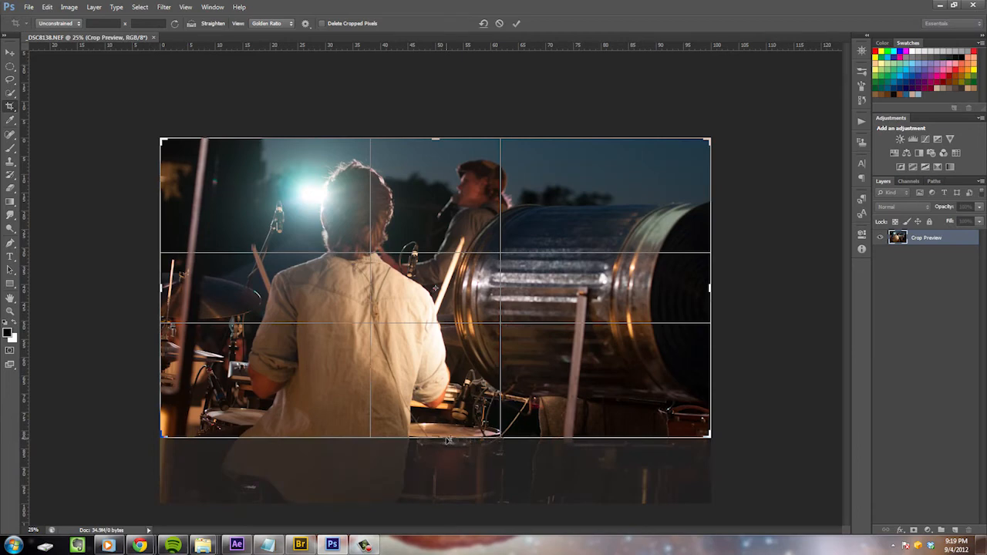
{"action": "left_click", "coordinate": [77, 24]}
{"action": "left_click", "coordinate": [59, 42]}
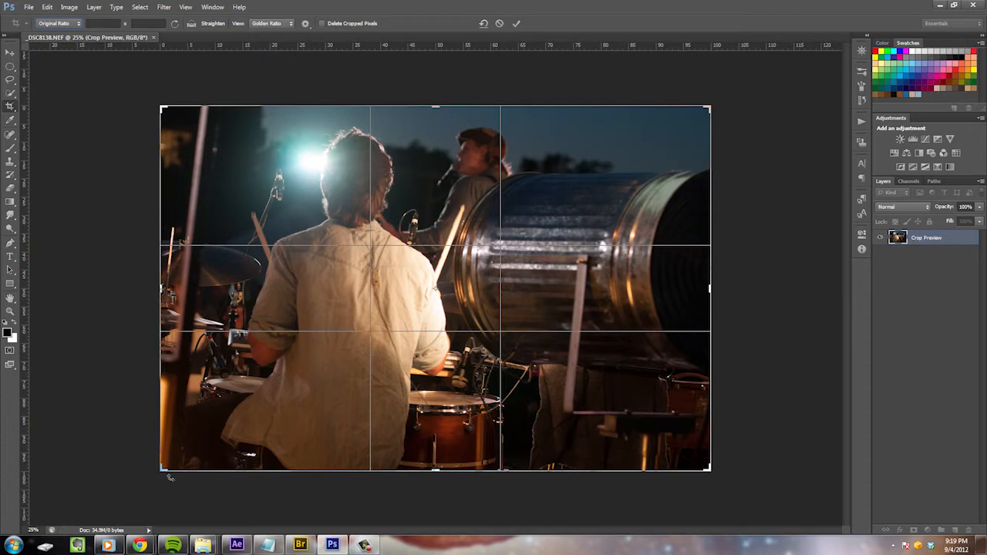
- Crop the photo tighter around the drummer and the metal barrel, trimming the pole at the photo's left edge
{"action": "left_click_drag", "start_coordinate": [163, 467], "coordinate": [199, 465]}
{"action": "left_click_drag", "start_coordinate": [437, 125], "coordinate": [436, 134]}
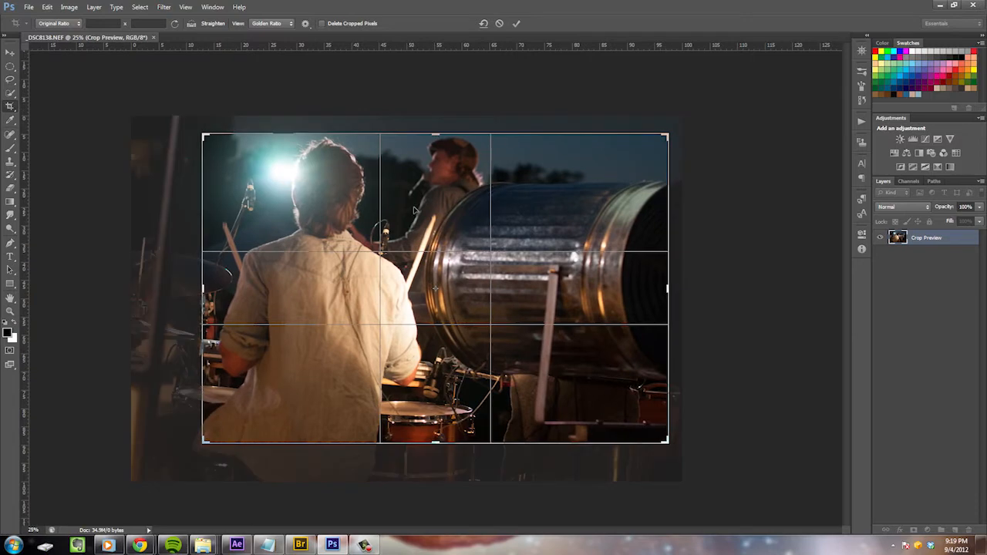
{"action": "left_click_drag", "start_coordinate": [414, 209], "coordinate": [430, 206]}
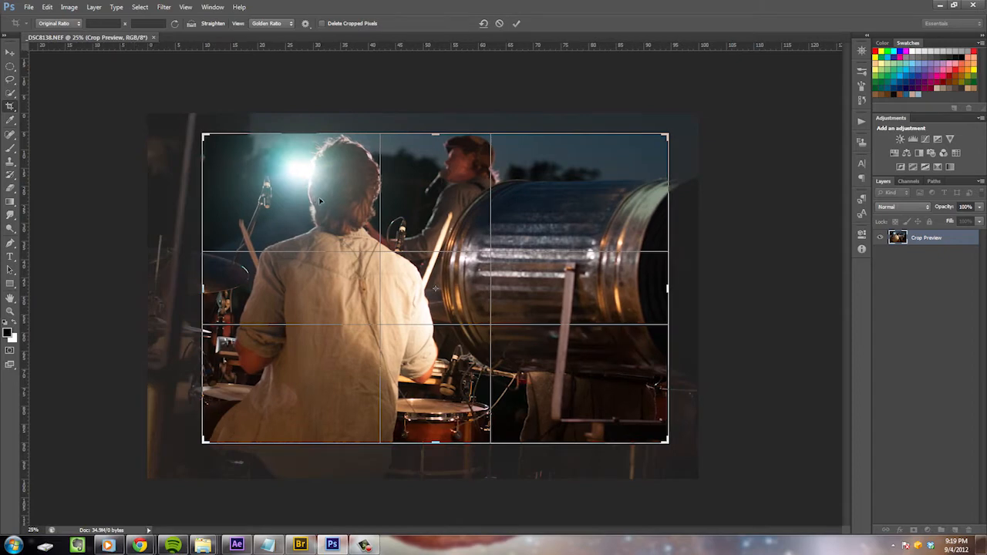
{"action": "key", "text": "Return"}
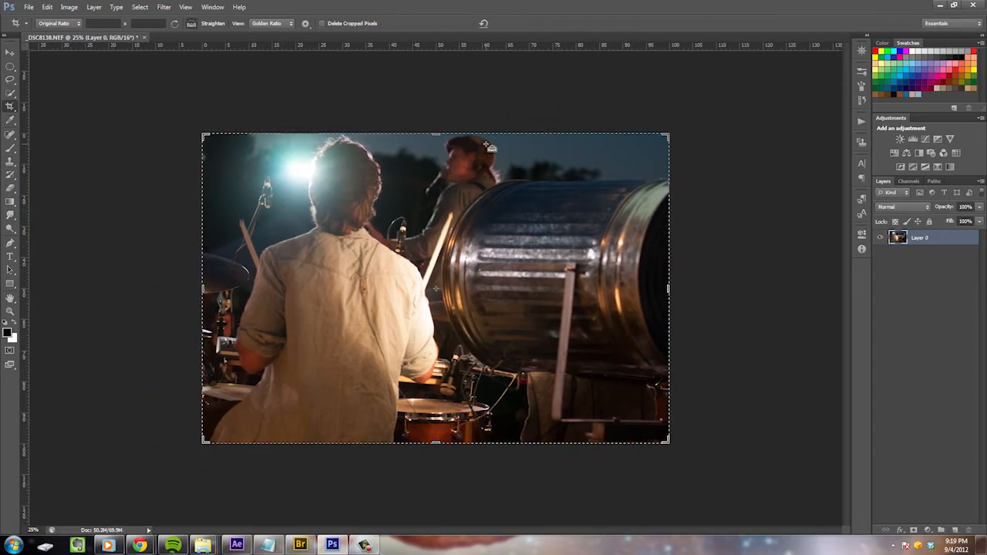
- Compare the photo's composition before and after the crop by repeatedly undoing and redoing it
{"action": "key", "text": "ctrl+z"}
{"action": "key", "text": "ctrl+z"}
{"action": "key", "text": "ctrl+z"}
{"action": "key", "text": "ctrl+z"}
{"action": "key", "text": "ctrl+z"}
{"action": "key", "text": "ctrl+z"}
{"action": "key", "text": "ctrl+z"}
{"action": "key", "text": "ctrl+z"}
{"action": "key", "text": "ctrl+z"}
{"action": "key", "text": "ctrl+z"}
{"action": "key", "text": "ctrl+z"}
{"action": "key", "text": "ctrl+z"}
{"action": "key", "text": "ctrl+z"}
{"action": "key", "text": "ctrl+z"}
{"action": "key", "text": "ctrl+z"}
{"action": "key", "text": "ctrl+z"}
{"action": "key", "text": "ctrl+z"}
{"action": "key", "text": "ctrl+z"}
{"action": "key", "text": "v"}
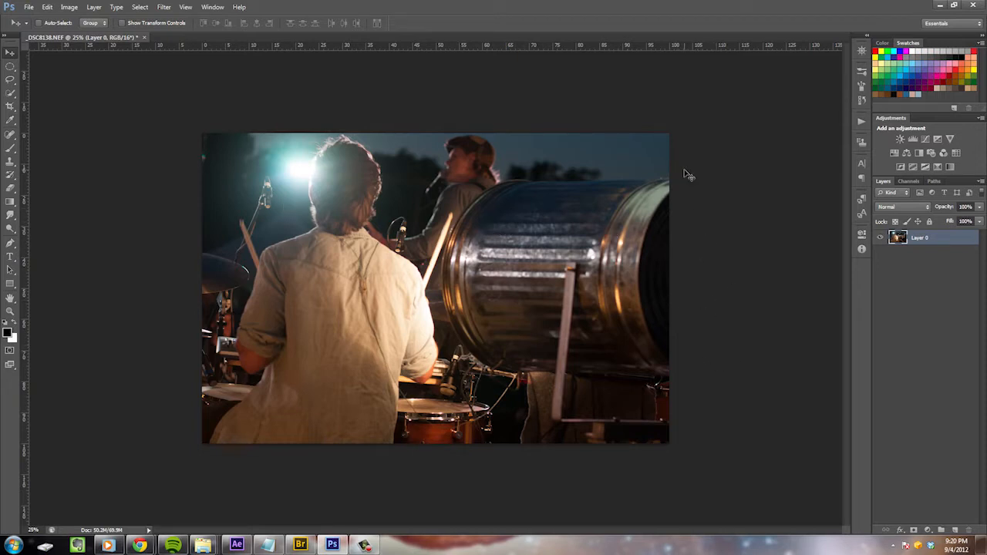
- Add a Curves adjustment layer and pull the middle of the RGB curve down to darken the photo
{"action": "left_click", "coordinate": [925, 138]}
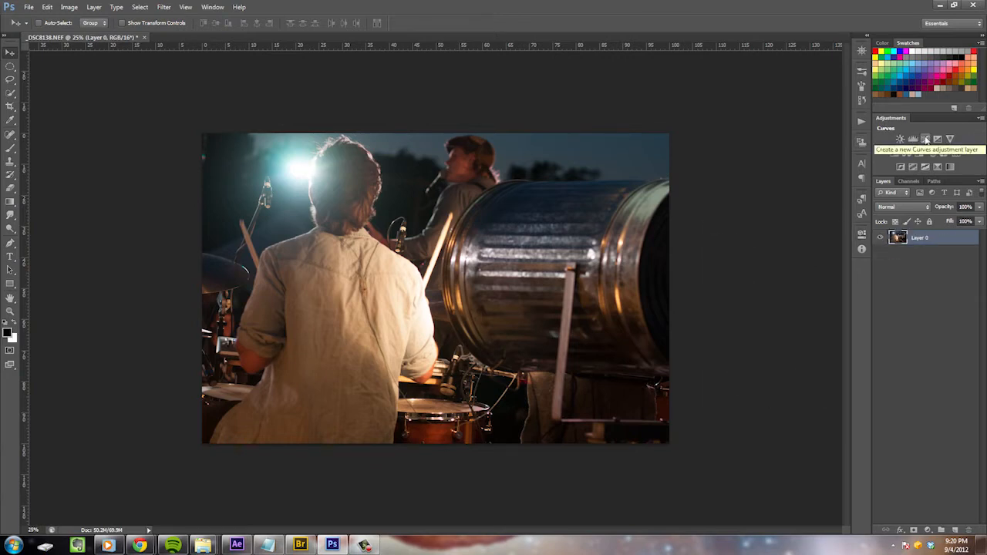
{"action": "left_click_drag", "start_coordinate": [783, 337], "coordinate": [788, 340]}
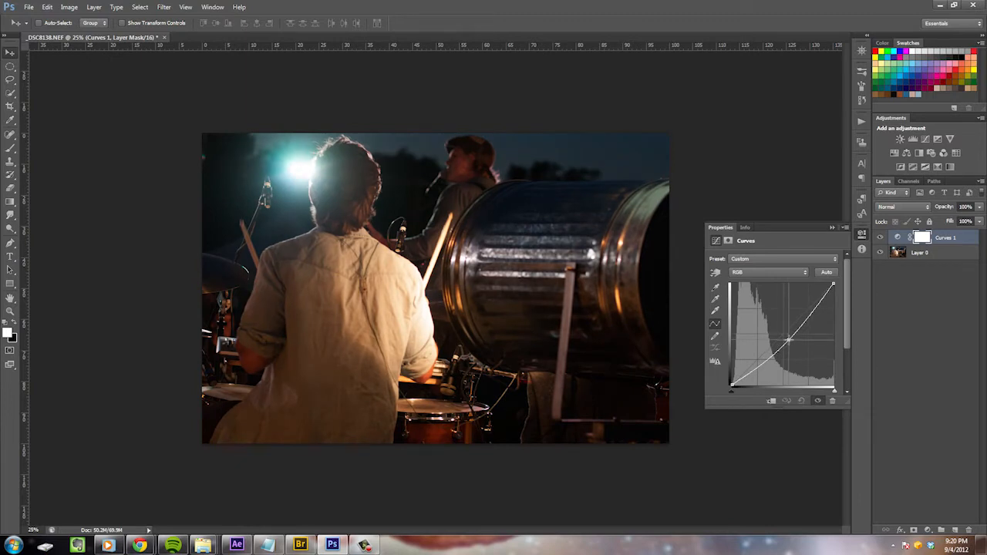
{"action": "left_click", "coordinate": [832, 228]}
- Mask the Curves layer with a linear Foreground to Background gradient that limits the darkening to the barrel side, and compare the effect
{"action": "key", "text": "g"}
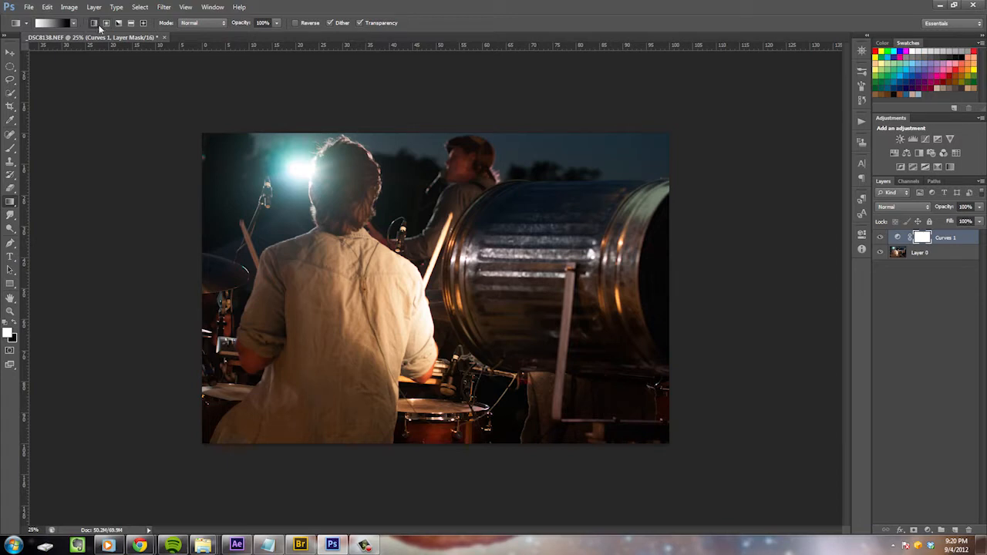
{"action": "left_click", "coordinate": [59, 24]}
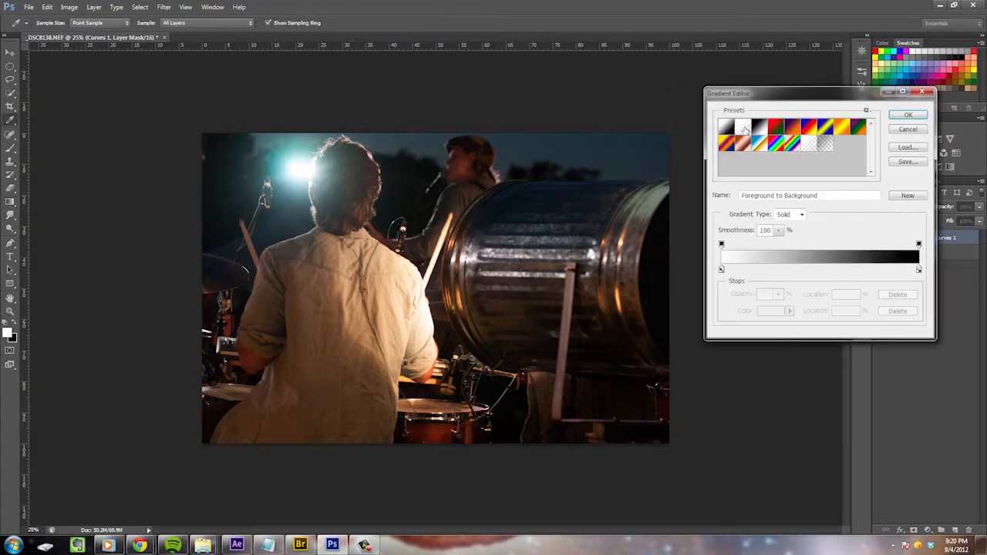
{"action": "left_click", "coordinate": [908, 114]}
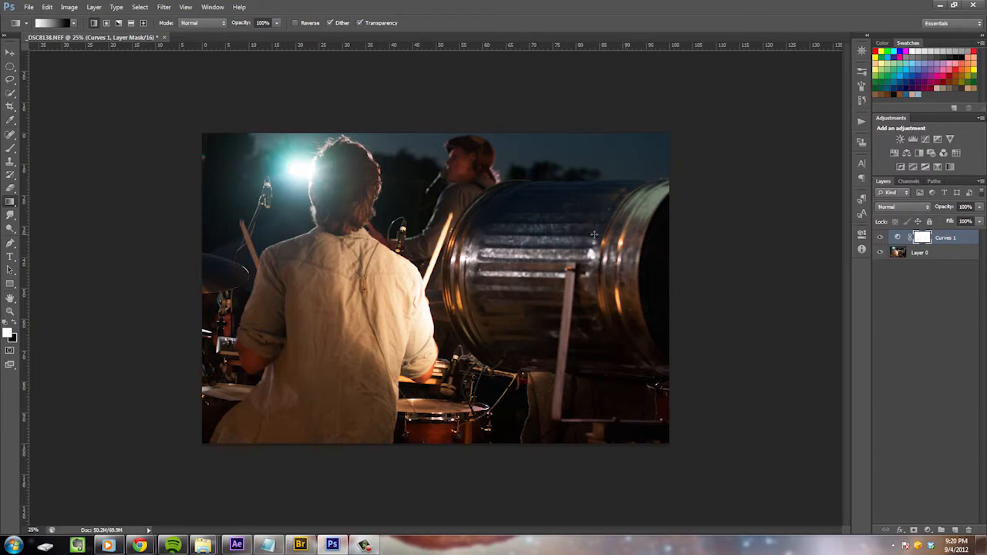
{"action": "left_click_drag", "start_coordinate": [708, 249], "coordinate": [408, 255]}
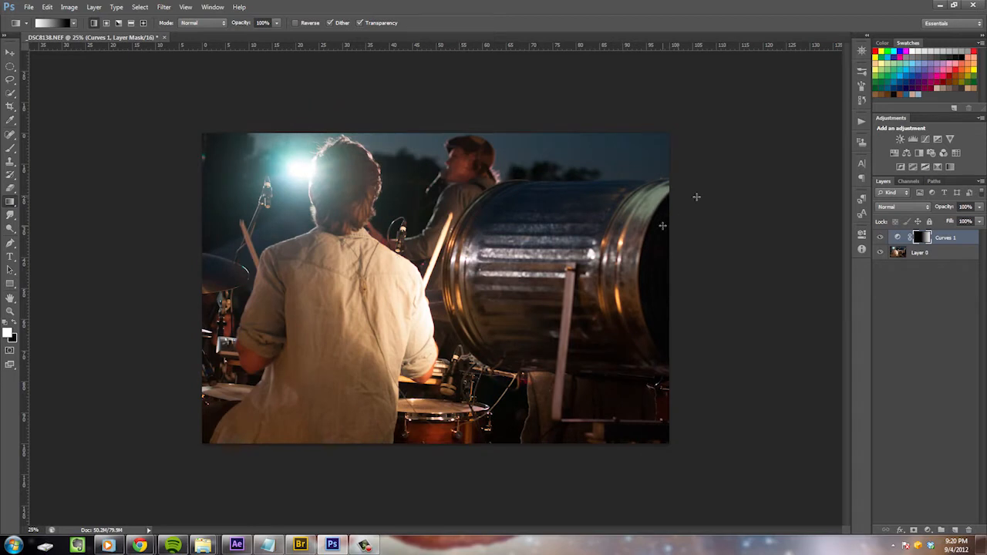
{"action": "left_click_drag", "start_coordinate": [658, 237], "coordinate": [401, 239]}
{"action": "left_click_drag", "start_coordinate": [760, 226], "coordinate": [317, 227]}
{"action": "left_click", "coordinate": [880, 237]}
{"action": "left_click", "coordinate": [880, 237]}
{"action": "left_click", "coordinate": [881, 236]}
{"action": "left_click", "coordinate": [880, 237]}
- Stamp all visible layers into a new layer and start a Tilt-Shift blur on it
{"action": "key", "text": "v"}
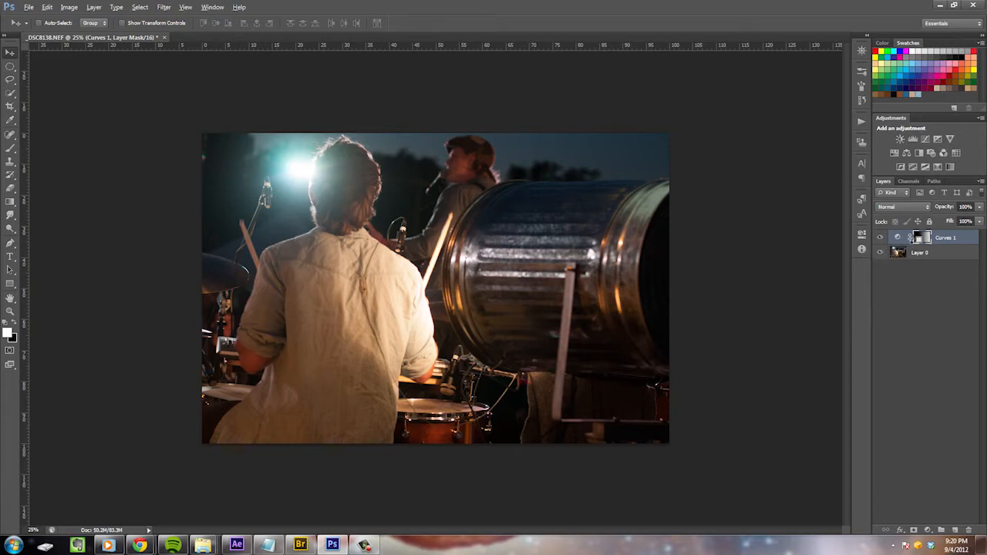
{"action": "key", "text": "ctrl+shift+alt+e"}
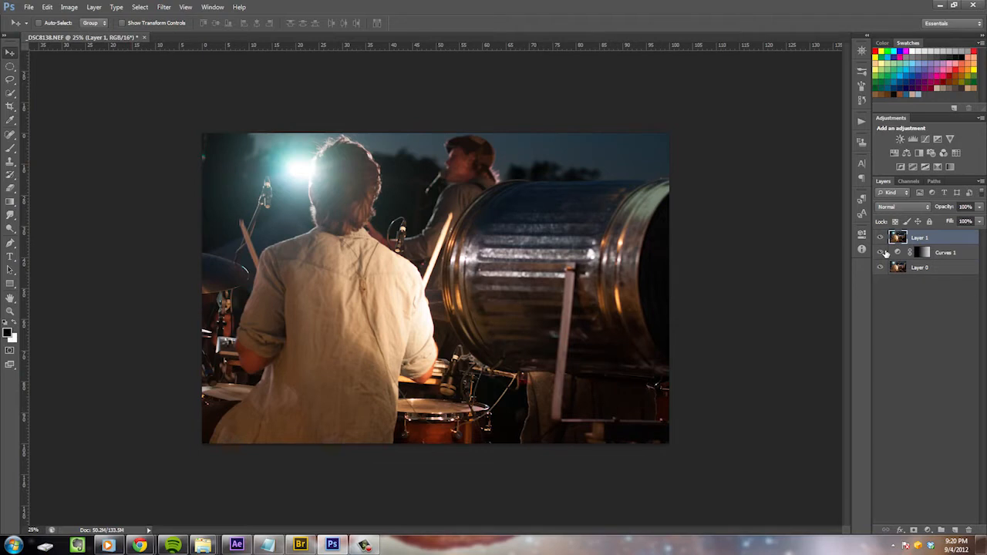
{"action": "left_click", "coordinate": [173, 9]}
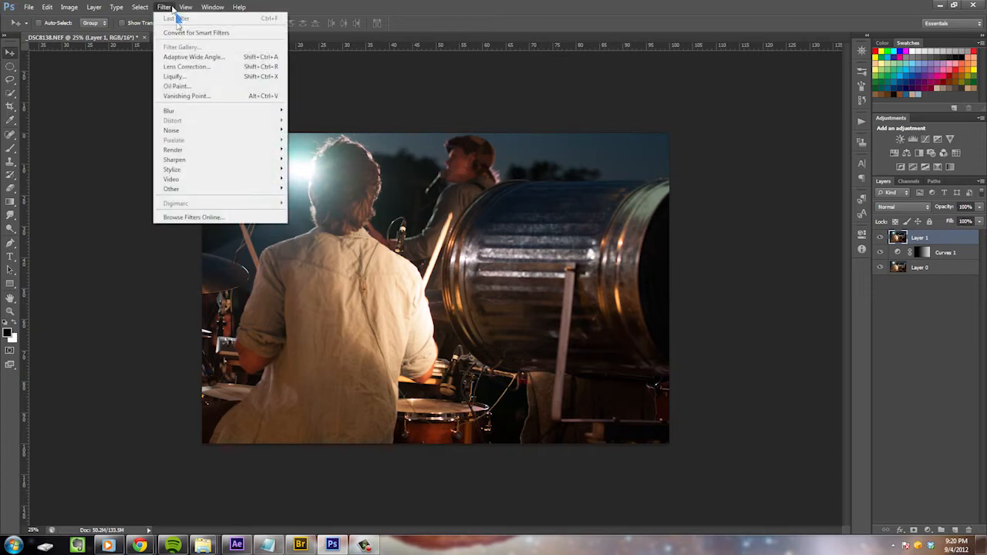
{"action": "mouse_move", "coordinate": [187, 111]}
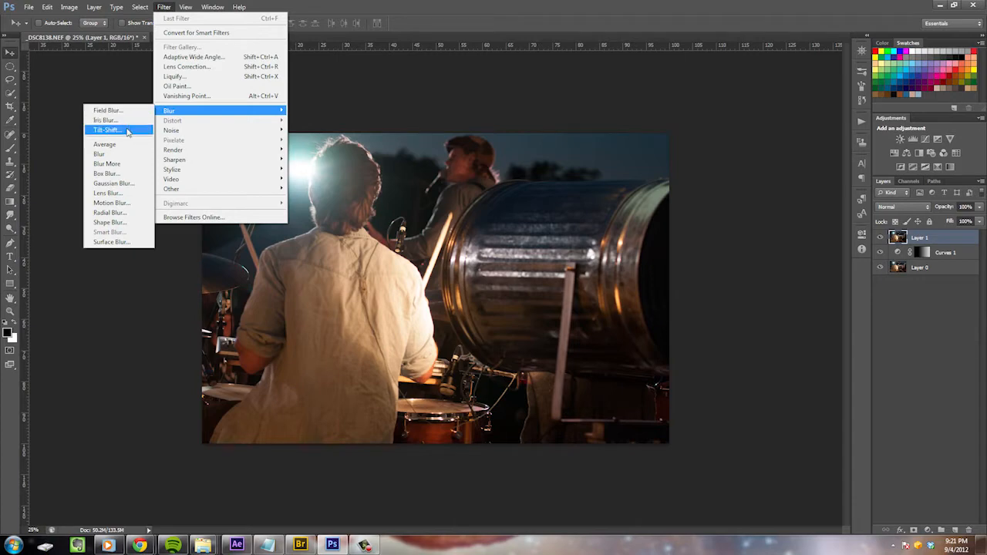
{"action": "left_click", "coordinate": [127, 131]}
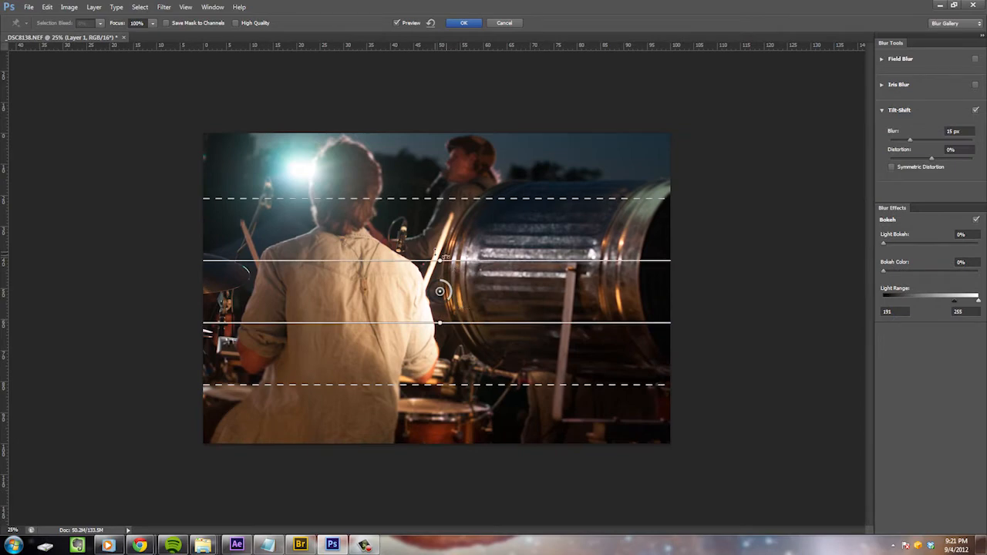
- Rotate the tilt-shift focus band to nearly vertical, center it on the drummer's back and widen it toward the barrel
{"action": "left_click_drag", "start_coordinate": [445, 257], "coordinate": [374, 289]}
{"action": "left_click_drag", "start_coordinate": [441, 292], "coordinate": [361, 283]}
{"action": "left_click_drag", "start_coordinate": [448, 279], "coordinate": [474, 274]}
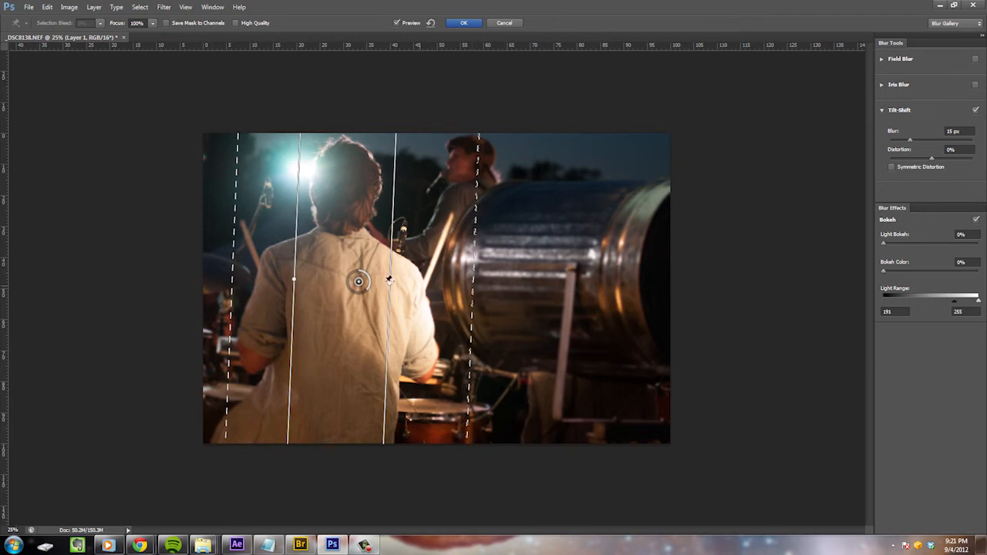
{"action": "left_click_drag", "start_coordinate": [389, 283], "coordinate": [404, 288]}
{"action": "left_click_drag", "start_coordinate": [233, 294], "coordinate": [229, 292]}
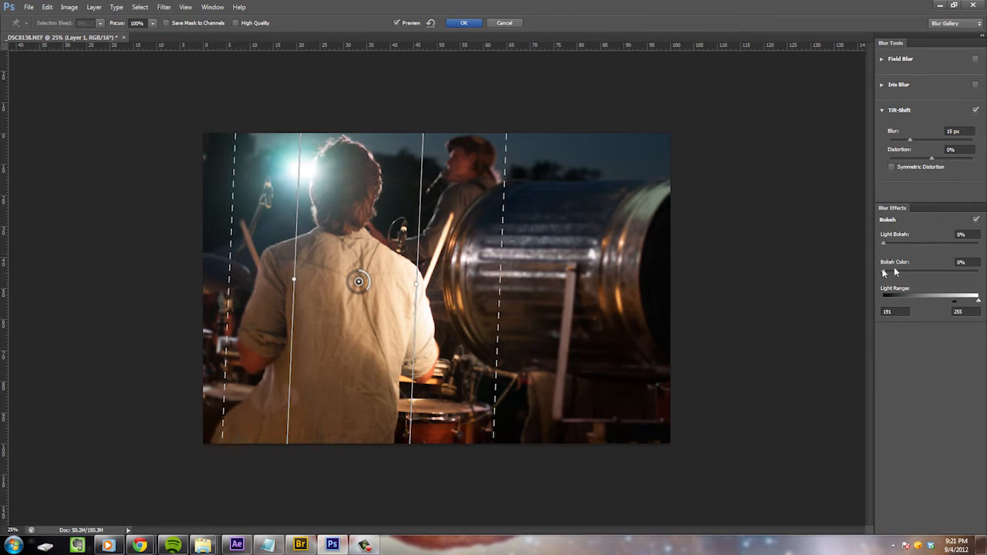
- Adjust the Light Bokeh and the Tilt-Shift blur amount, and apply the blur
{"action": "mouse_move", "coordinate": [883, 244]}
{"action": "left_mouse_down"}
{"action": "mouse_move", "coordinate": [918, 244]}
{"action": "mouse_move", "coordinate": [901, 246]}
{"action": "left_mouse_up"}
{"action": "mouse_move", "coordinate": [908, 140]}
{"action": "left_mouse_down"}
{"action": "mouse_move", "coordinate": [919, 143]}
{"action": "mouse_move", "coordinate": [912, 147]}
{"action": "left_mouse_up"}
{"action": "left_click", "coordinate": [463, 22]}
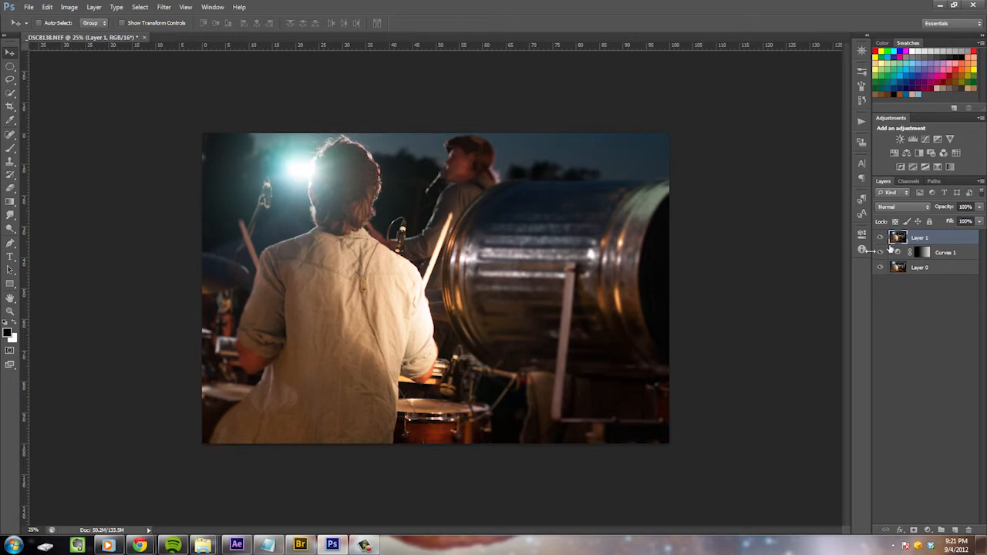
- Duplicate the blurred layer and apply the High Pass filter with a 2.0 pixel radius to the copy
{"action": "key", "text": "ctrl+j"}
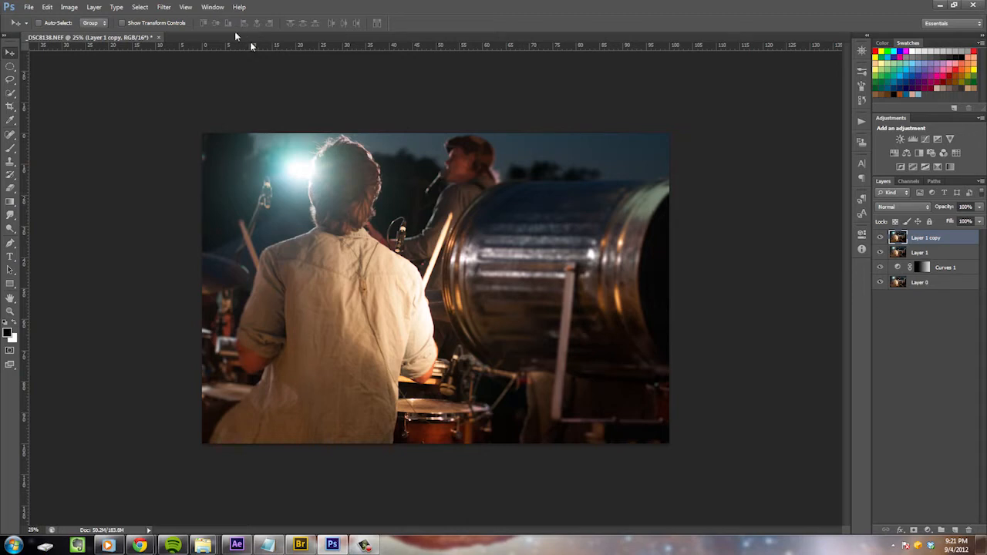
{"action": "left_click", "coordinate": [164, 6]}
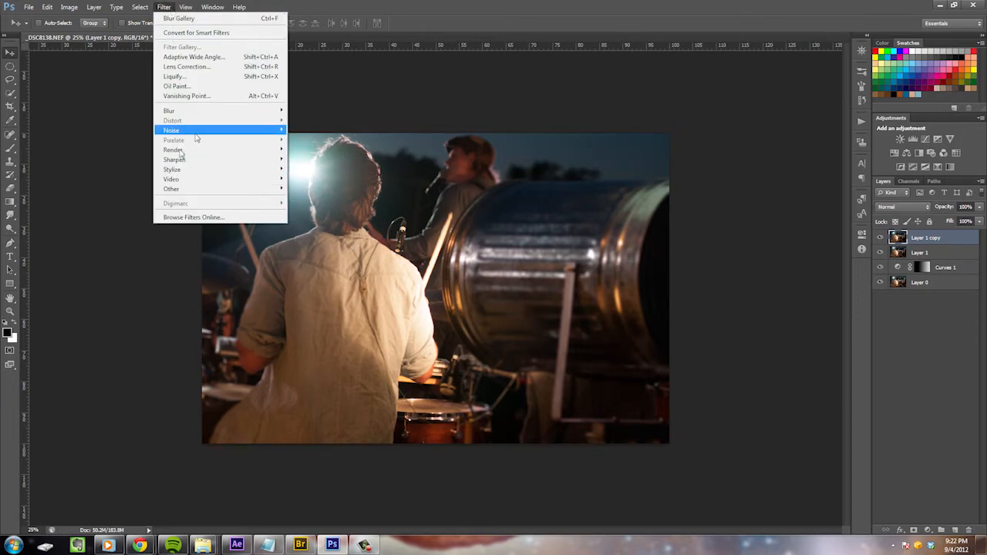
{"action": "mouse_move", "coordinate": [188, 189]}
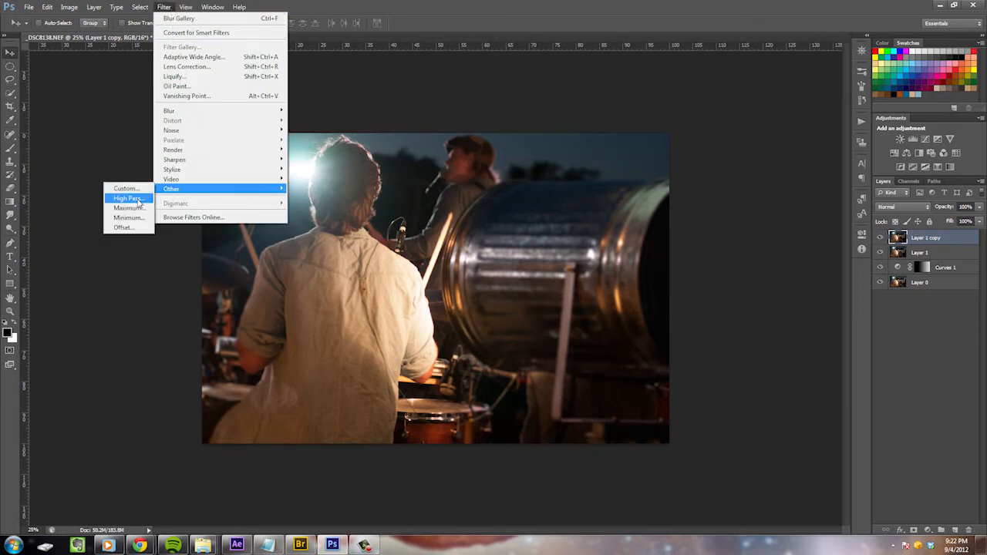
{"action": "left_click", "coordinate": [131, 198]}
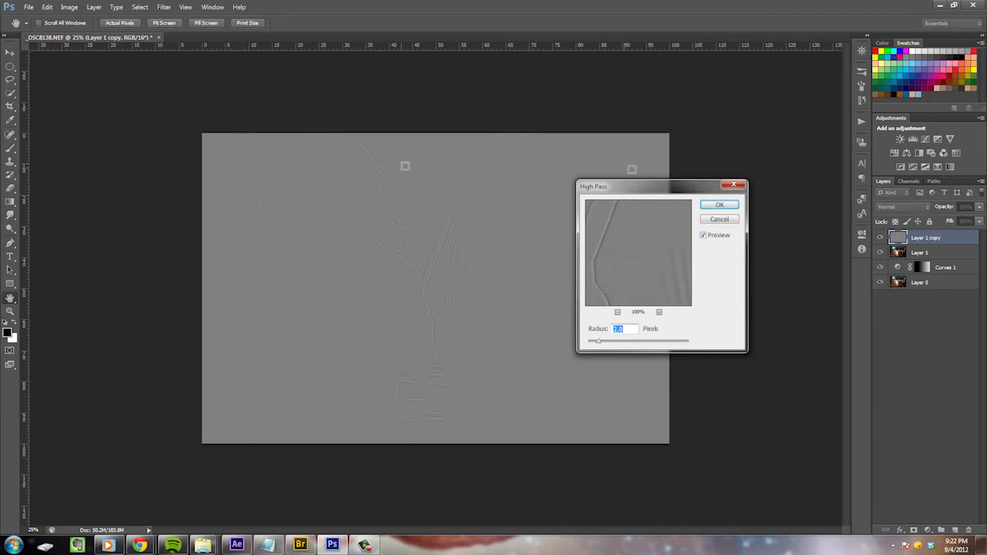
{"action": "left_click_drag", "start_coordinate": [633, 197], "coordinate": [619, 189]}
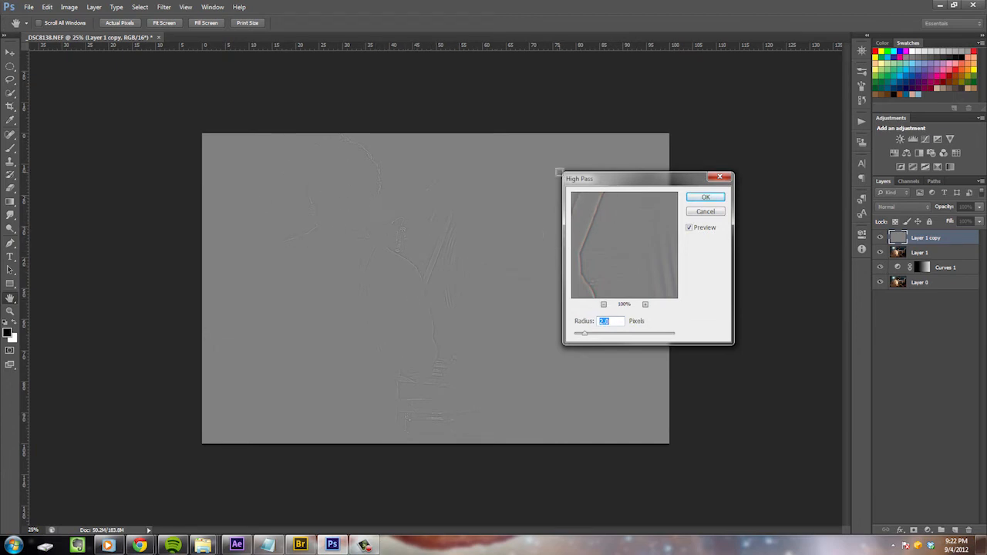
{"action": "key", "text": "v"}
{"action": "key", "text": "Return"}
{"action": "key", "text": "v"}
{"action": "key", "text": "Return"}
{"action": "key", "text": "v"}
{"action": "key", "text": "Return"}
{"action": "key", "text": "Return"}
{"action": "key", "text": "ctrl+alt+f"}
{"action": "key", "text": "Return"}
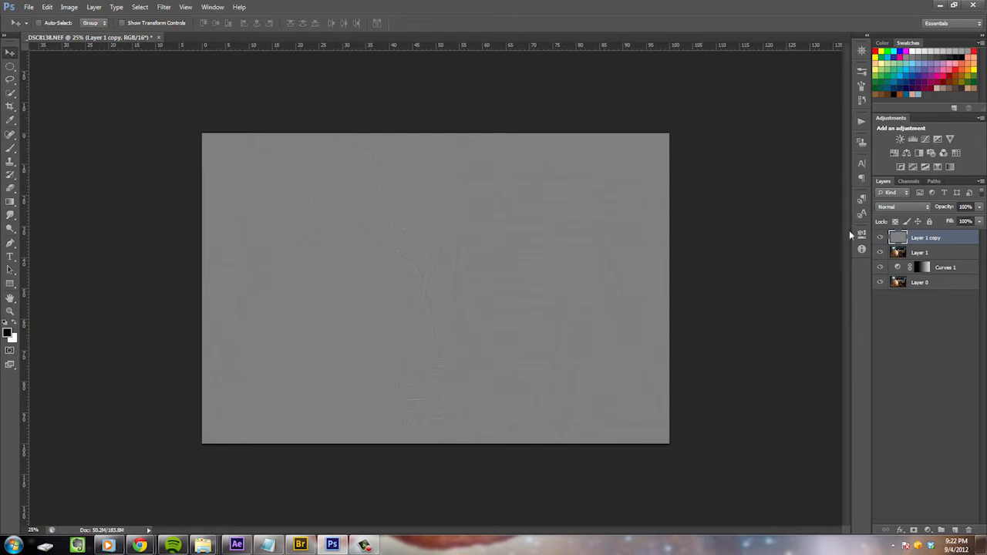
- Set the High Pass layer's blend mode to Overlay
{"action": "left_click", "coordinate": [911, 208]}
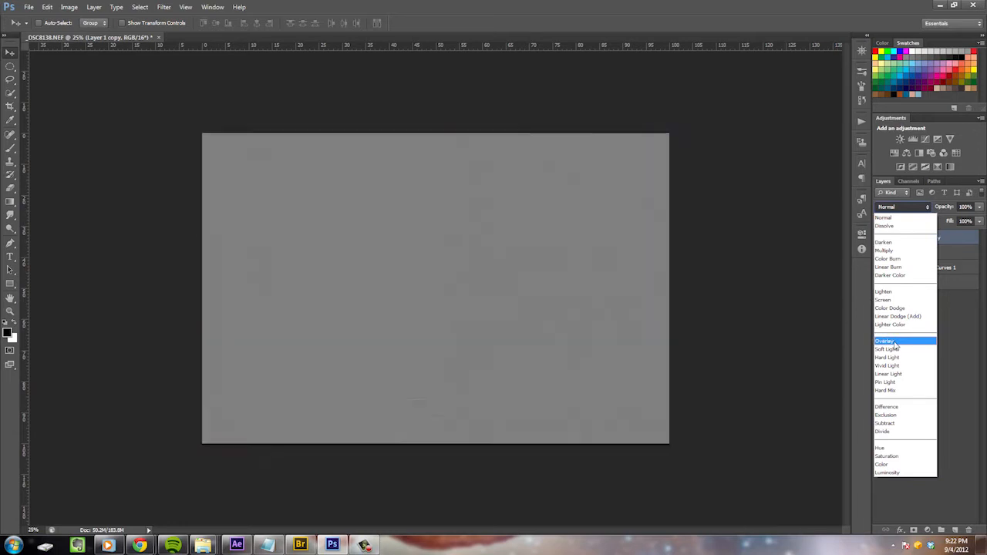
{"action": "left_click", "coordinate": [895, 341]}
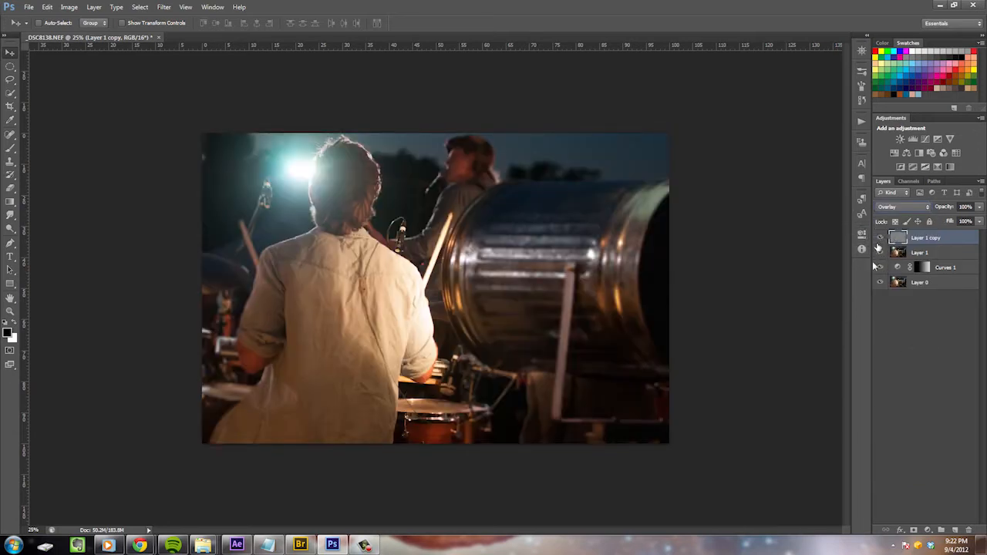
- Examine the sharpening on the drummer's hair and shirt at 100% with the High Pass layer shown and hidden
{"action": "key", "text": "ctrl+plus"}
{"action": "key", "text": "ctrl+plus"}
{"action": "key", "text": "ctrl+plus"}
{"action": "key", "text": "ctrl+plus"}
{"action": "left_click_drag", "start_coordinate": [322, 167], "coordinate": [664, 464]}
{"action": "mouse_move", "coordinate": [432, 157]}
{"action": "left_mouse_down"}
{"action": "mouse_move", "coordinate": [445, 154]}
{"action": "mouse_move", "coordinate": [439, 165]}
{"action": "mouse_move", "coordinate": [448, 147]}
{"action": "left_mouse_up"}
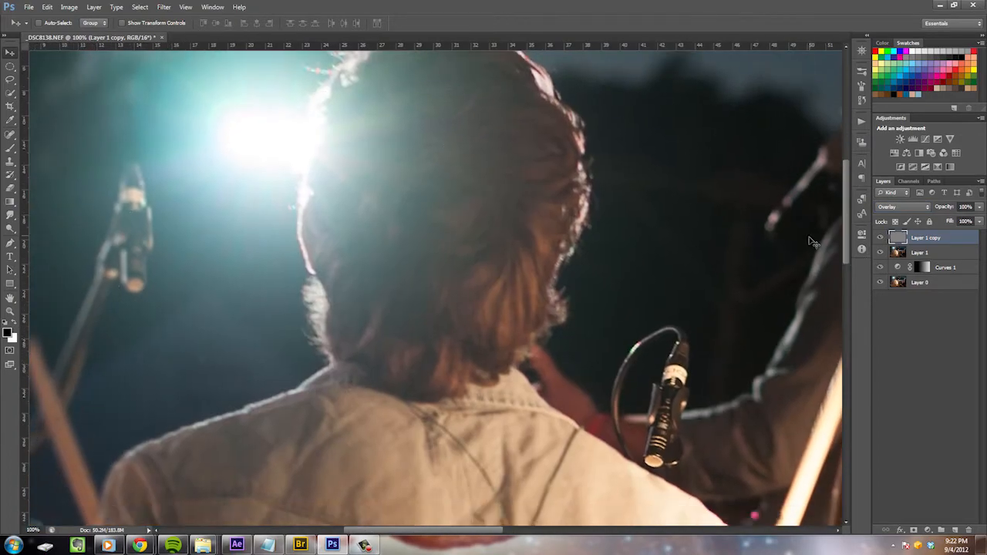
{"action": "left_click", "coordinate": [880, 242]}
{"action": "left_click", "coordinate": [880, 242]}
{"action": "left_click", "coordinate": [879, 241]}
{"action": "left_click", "coordinate": [880, 242]}
{"action": "left_click", "coordinate": [879, 241]}
{"action": "left_click", "coordinate": [880, 241]}
{"action": "left_click", "coordinate": [880, 241]}
{"action": "left_click", "coordinate": [880, 241]}
{"action": "left_click", "coordinate": [880, 241]}
{"action": "left_click", "coordinate": [880, 240]}
{"action": "left_click", "coordinate": [879, 240]}
{"action": "left_click", "coordinate": [880, 241]}
{"action": "left_click", "coordinate": [880, 240]}
{"action": "left_click", "coordinate": [879, 241]}
{"action": "left_click", "coordinate": [880, 240]}
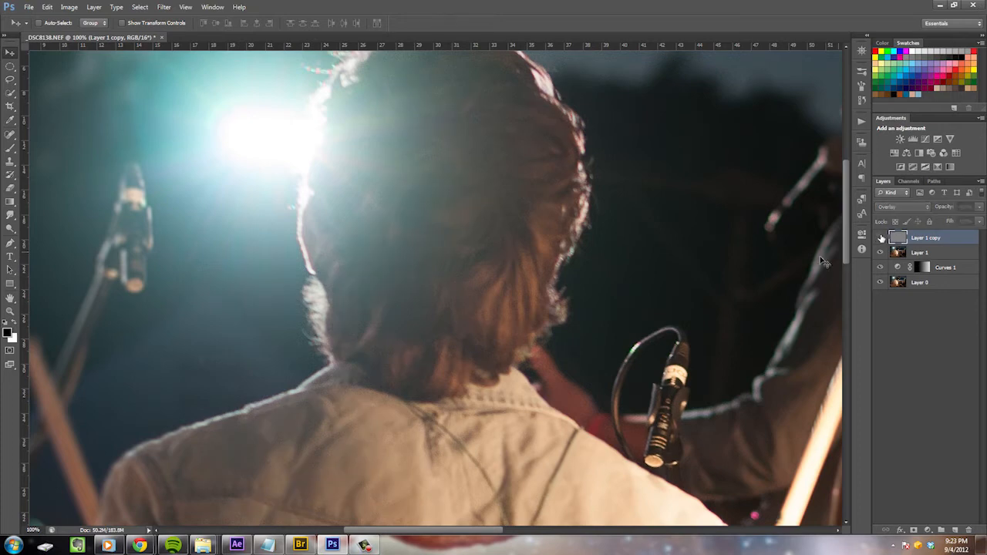
- Show the High Pass layer again and add a black layer mask that hides its sharpening
{"action": "scroll", "coordinate": [616, 255], "scroll_direction": "down", "scroll_amount": 5}
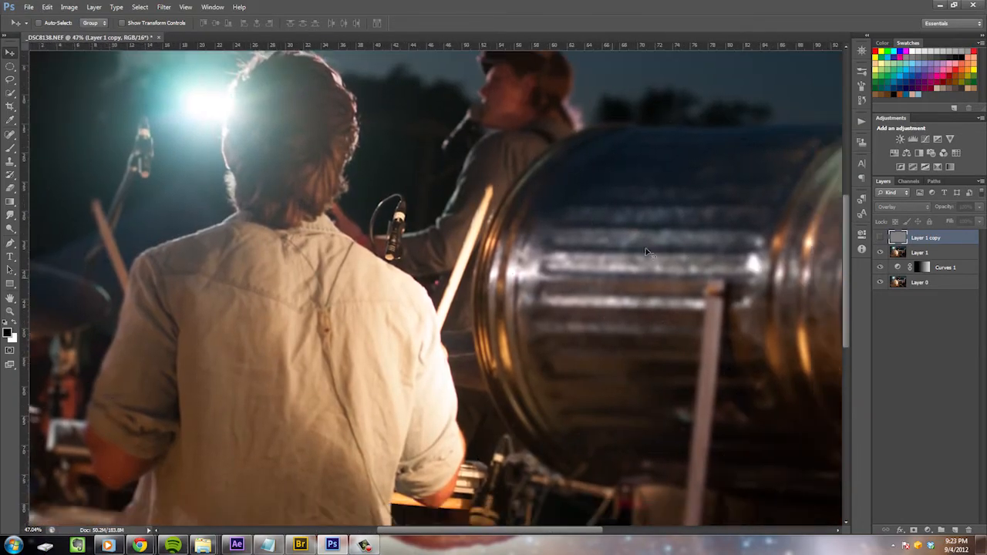
{"action": "left_click", "coordinate": [880, 238]}
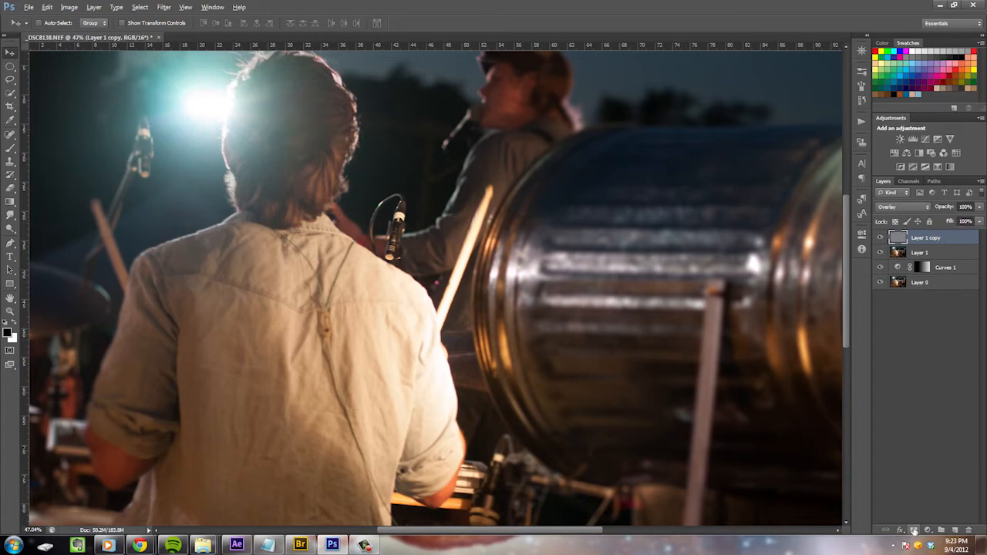
{"action": "left_click", "coordinate": [913, 531], "text": "alt"}
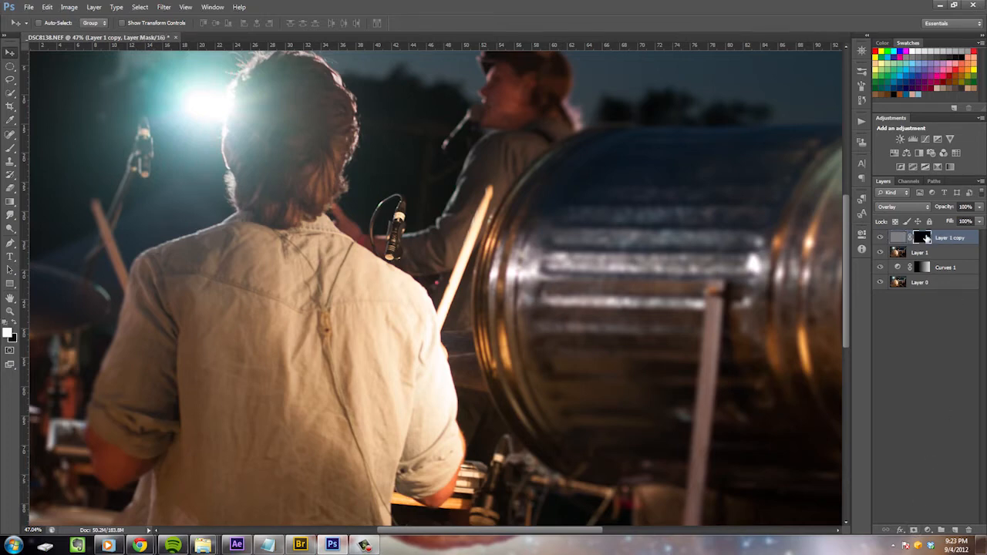
- Enlarge the brush to 713 px and paint white on the High Pass layer's mask over the drummer's head and neck
{"action": "key", "text": "b"}
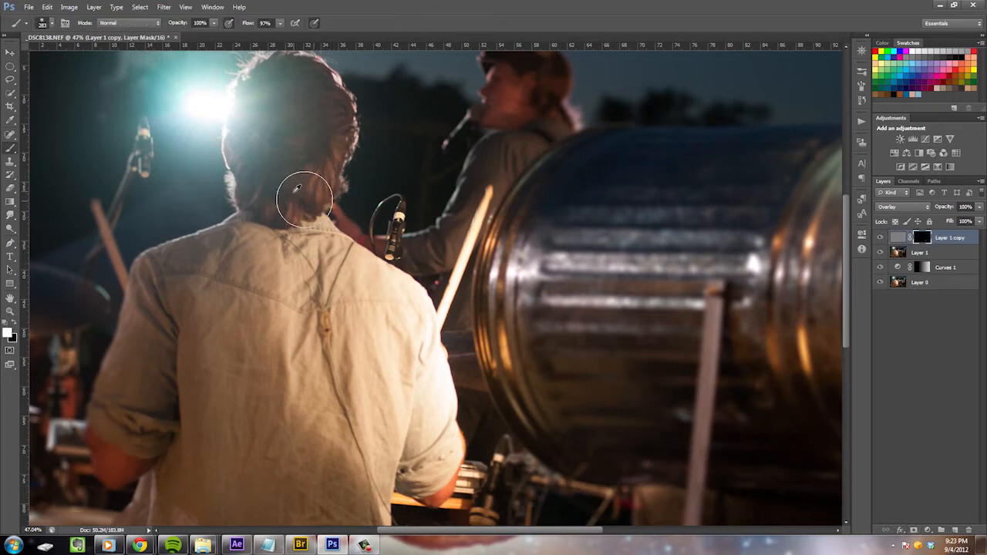
{"action": "mouse_move", "coordinate": [300, 192]}
{"action": "left_mouse_down"}
{"action": "mouse_move", "coordinate": [323, 206]}
{"action": "mouse_move", "coordinate": [344, 199]}
{"action": "mouse_move", "coordinate": [359, 175]}
{"action": "mouse_move", "coordinate": [373, 192]}
{"action": "left_mouse_up"}
{"action": "left_click_drag", "start_coordinate": [357, 166], "coordinate": [343, 216]}
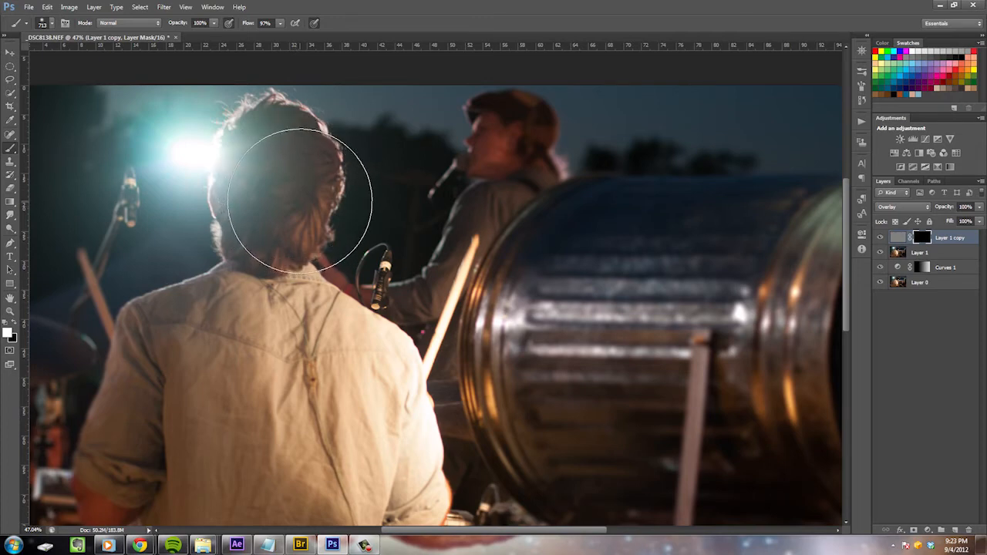
{"action": "mouse_move", "coordinate": [297, 209]}
{"action": "left_mouse_down"}
{"action": "mouse_move", "coordinate": [286, 176]}
{"action": "mouse_move", "coordinate": [275, 176]}
{"action": "mouse_move", "coordinate": [239, 212]}
{"action": "left_mouse_up"}
{"action": "scroll", "coordinate": [239, 212], "scroll_direction": "down", "scroll_amount": 3}
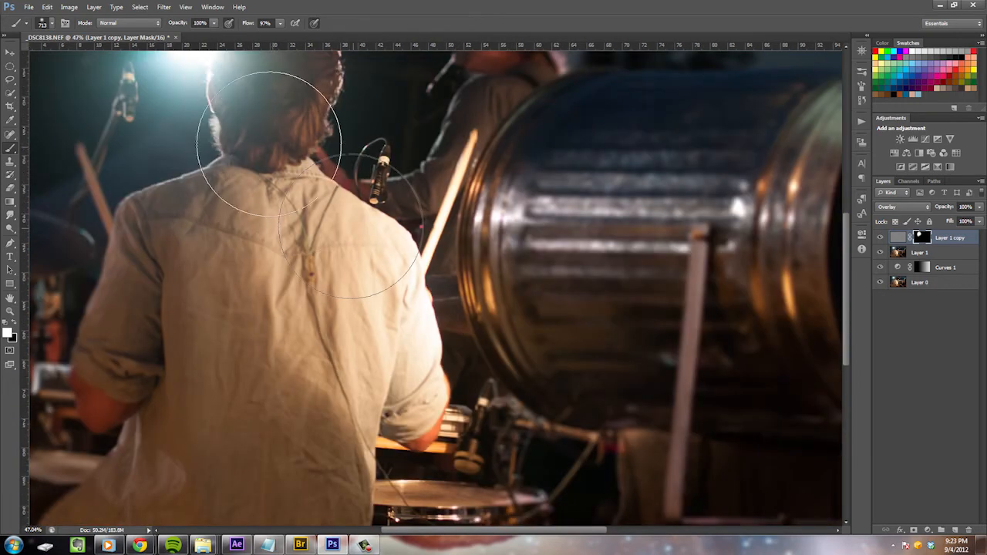
{"action": "key", "text": "v"}
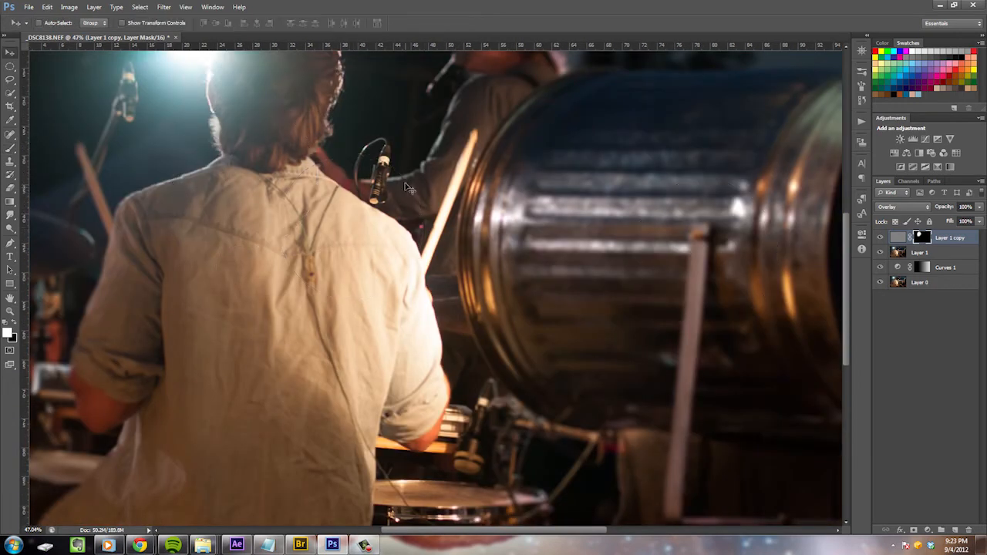
{"action": "key", "text": "ctrl+0"}
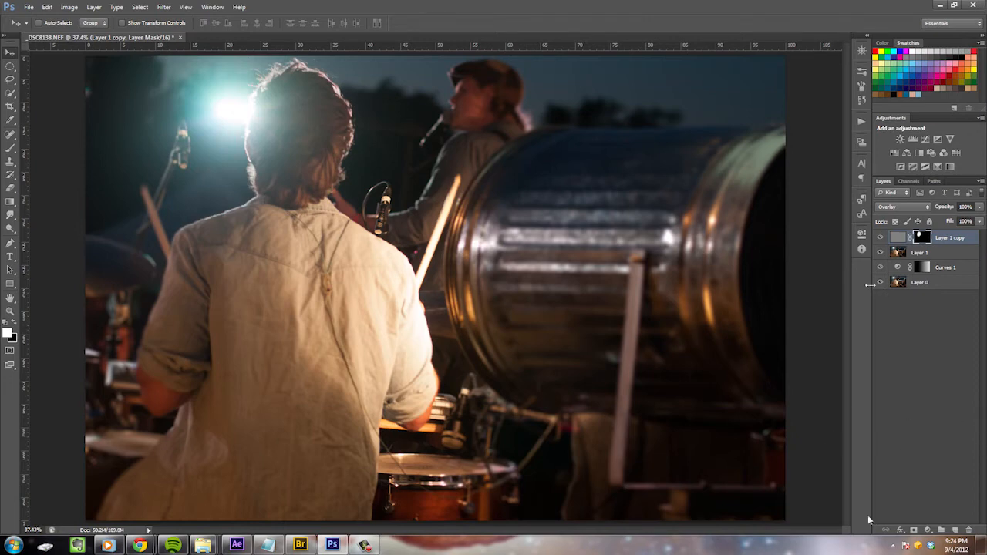
- Add a black-to-white Gradient Map adjustment layer on top and set its opacity to 73%
{"action": "left_click", "coordinate": [928, 532]}
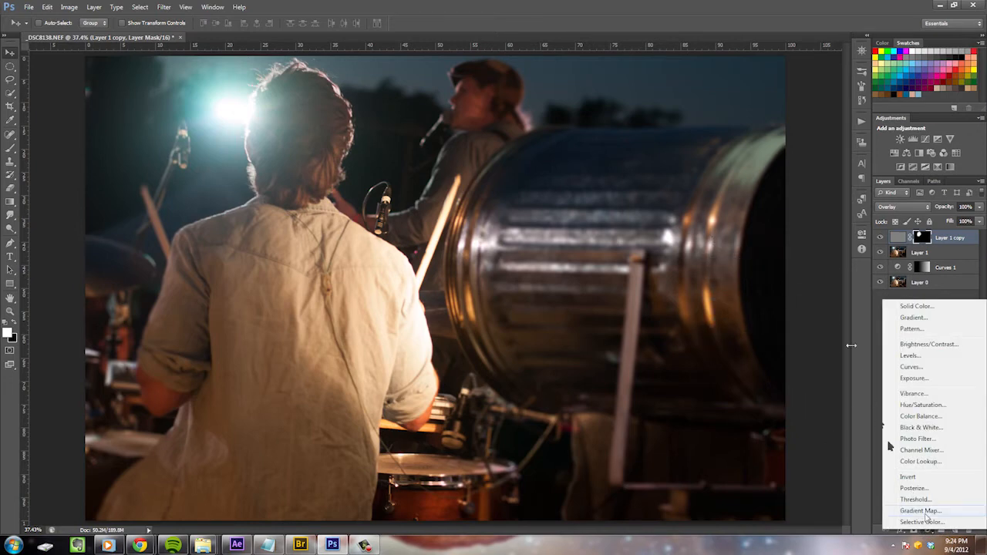
{"action": "left_click", "coordinate": [920, 511]}
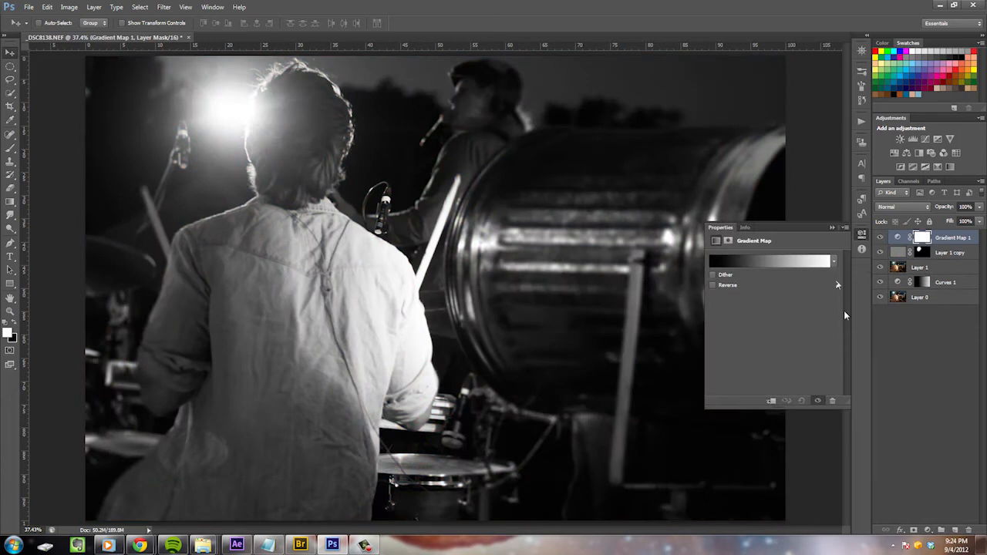
{"action": "left_click", "coordinate": [832, 228]}
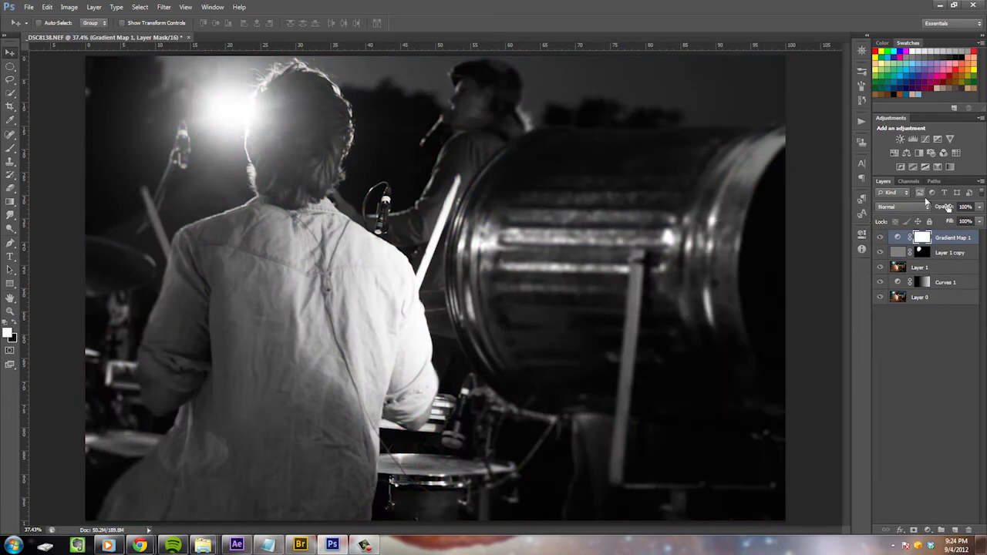
{"action": "left_click_drag", "start_coordinate": [949, 207], "coordinate": [935, 209]}
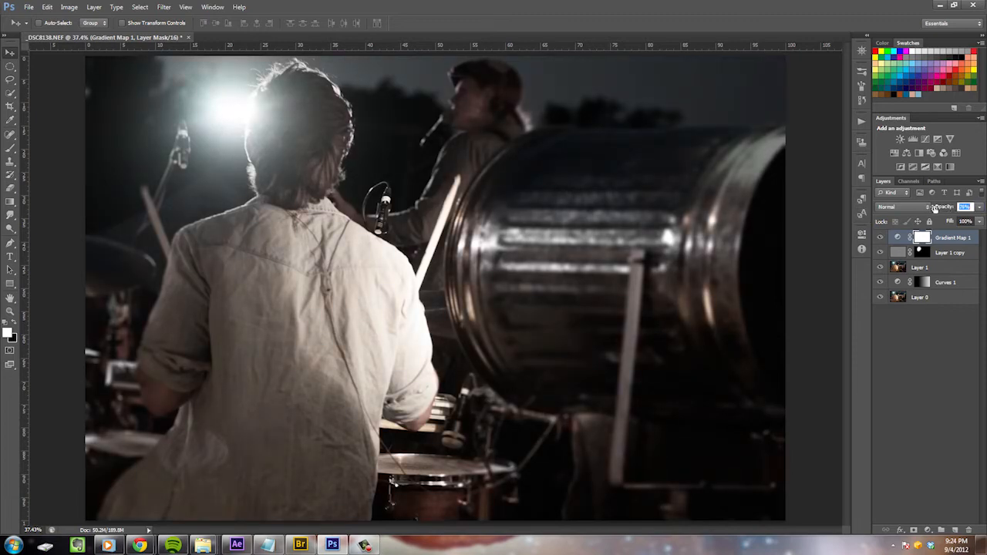
{"action": "key", "text": "Return"}
- Add a Curves adjustment layer with a gentle S-curve that deepens the shadows and lifts the highlights, and compare the photo with and without it
{"action": "left_click", "coordinate": [927, 530]}
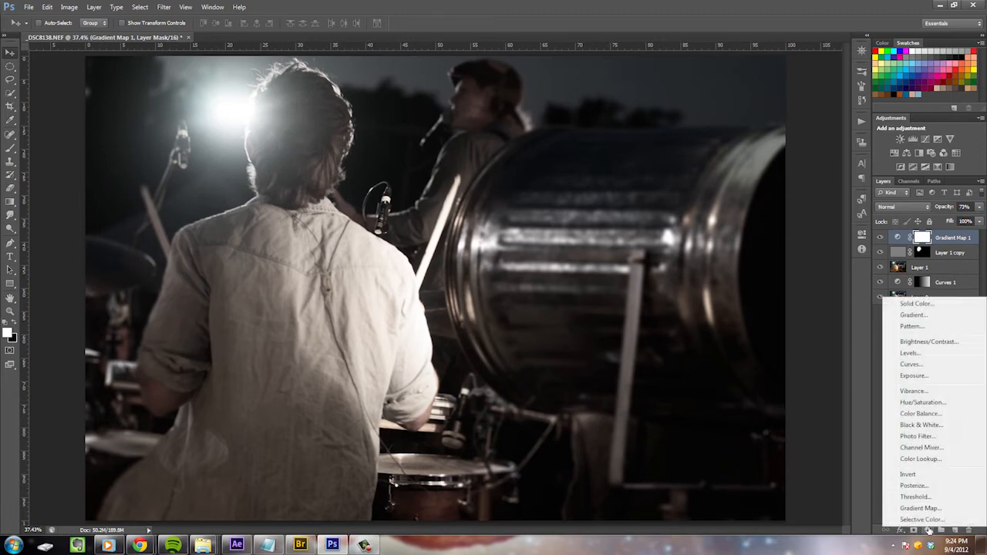
{"action": "left_click", "coordinate": [924, 365]}
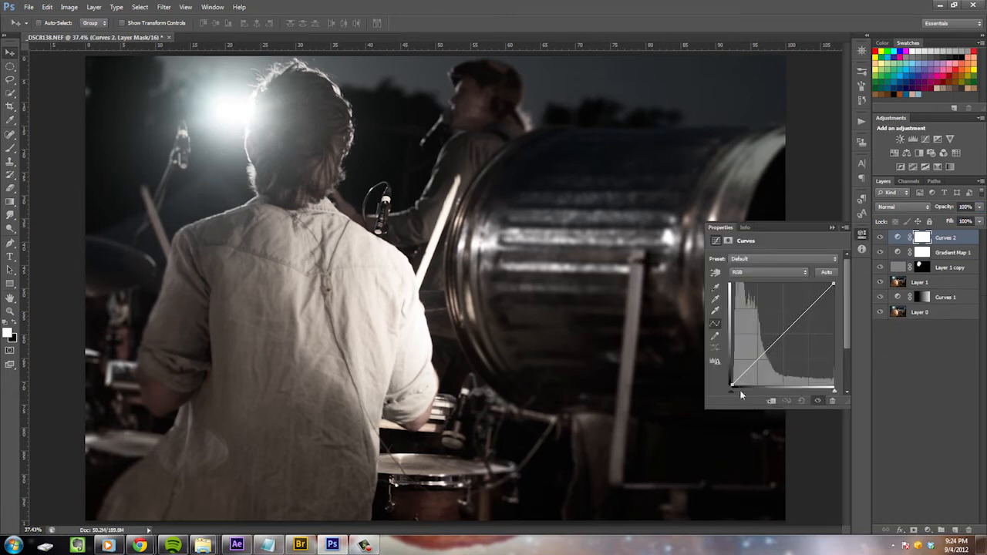
{"action": "left_click_drag", "start_coordinate": [747, 371], "coordinate": [750, 372]}
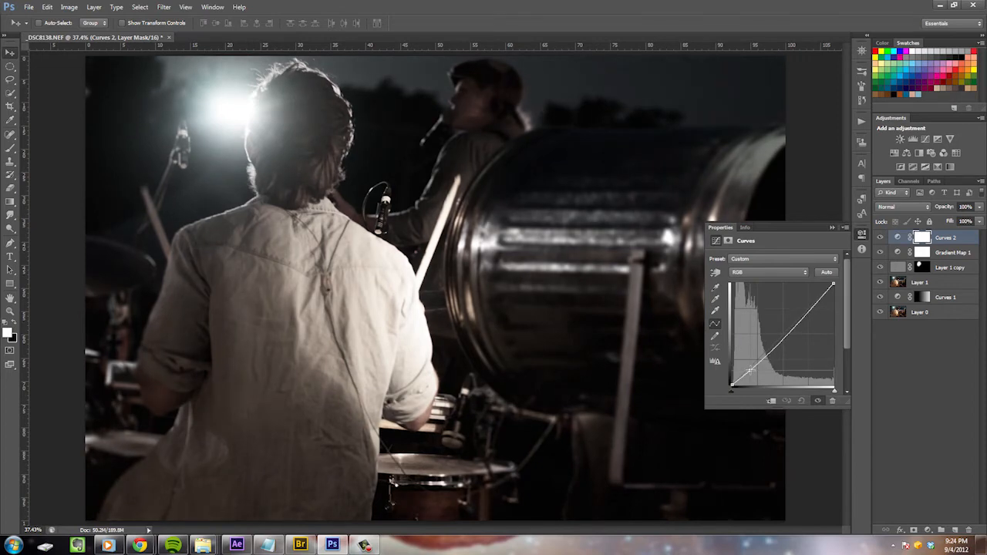
{"action": "left_click", "coordinate": [787, 333]}
{"action": "left_click_drag", "start_coordinate": [807, 306], "coordinate": [850, 276]}
{"action": "left_click_drag", "start_coordinate": [810, 302], "coordinate": [780, 337]}
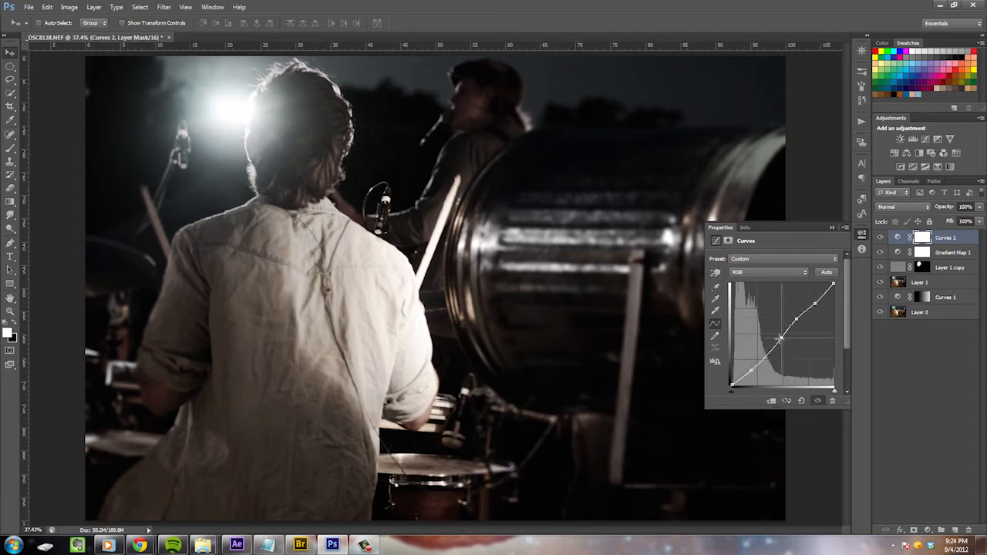
{"action": "left_click", "coordinate": [817, 301]}
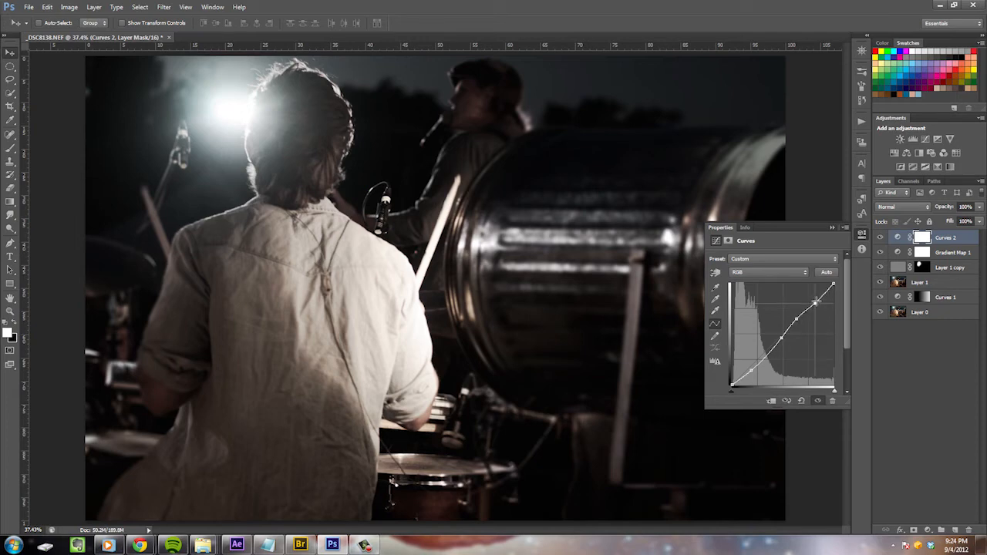
{"action": "left_click_drag", "start_coordinate": [816, 301], "coordinate": [817, 301]}
{"action": "left_click", "coordinate": [861, 234]}
{"action": "left_click", "coordinate": [861, 234]}
{"action": "left_click", "coordinate": [861, 234]}
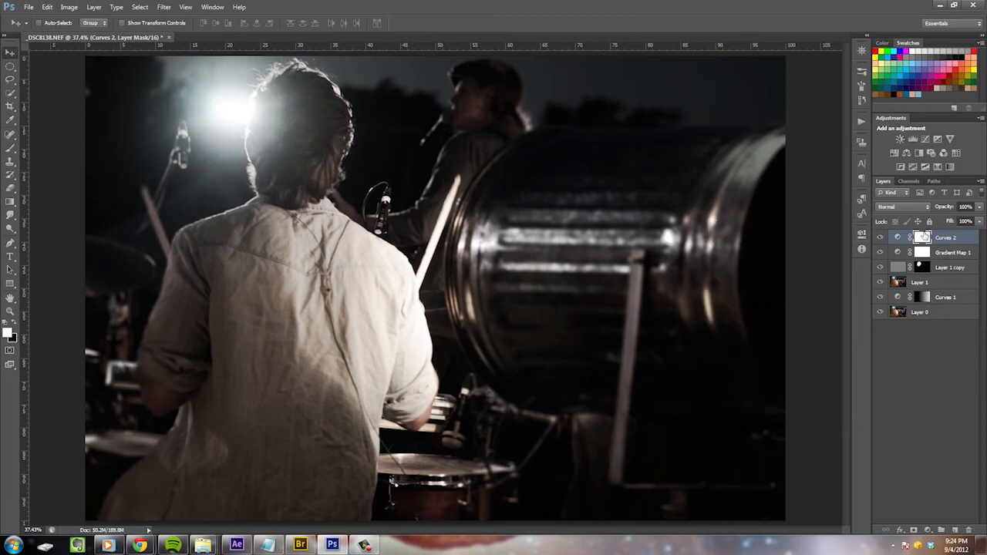
{"action": "left_click", "coordinate": [879, 237]}
{"action": "left_click", "coordinate": [879, 238]}
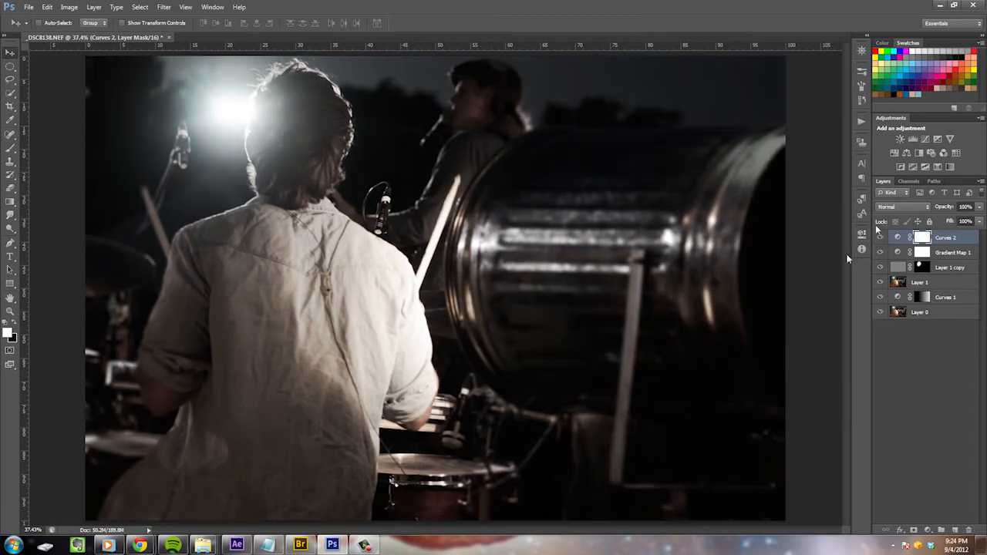
- Add another Curves adjustment layer and pull its midtones down to darken the whole photo
{"action": "left_click", "coordinate": [927, 530]}
{"action": "left_click", "coordinate": [928, 364]}
{"action": "mouse_move", "coordinate": [789, 326]}
{"action": "left_mouse_down"}
{"action": "mouse_move", "coordinate": [797, 339]}
{"action": "mouse_move", "coordinate": [797, 328]}
{"action": "left_mouse_up"}
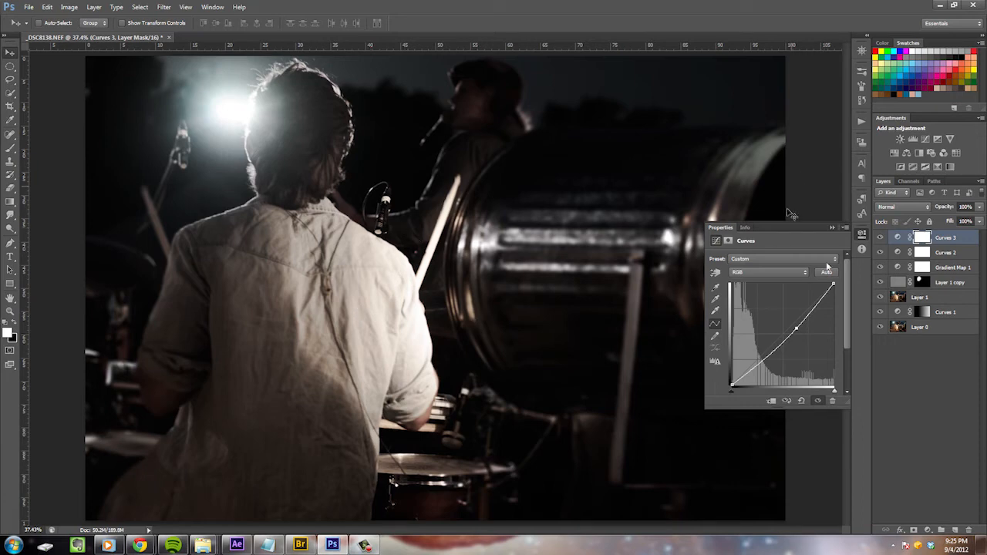
{"action": "left_click", "coordinate": [832, 227]}
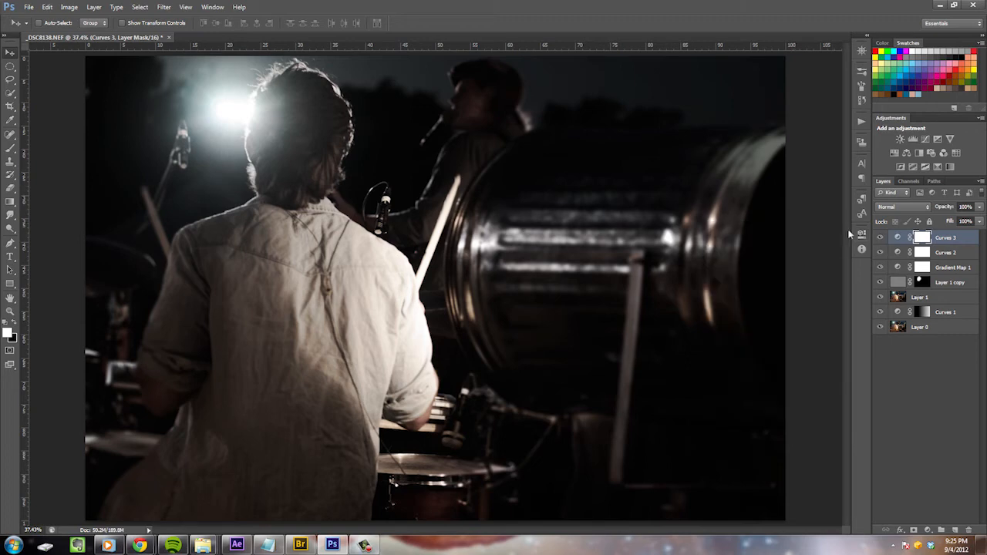
- Reduce the brush to 542 px and invert the topmost Curves layer's mask to black
{"action": "key", "text": "b"}
{"action": "key", "text": "x"}
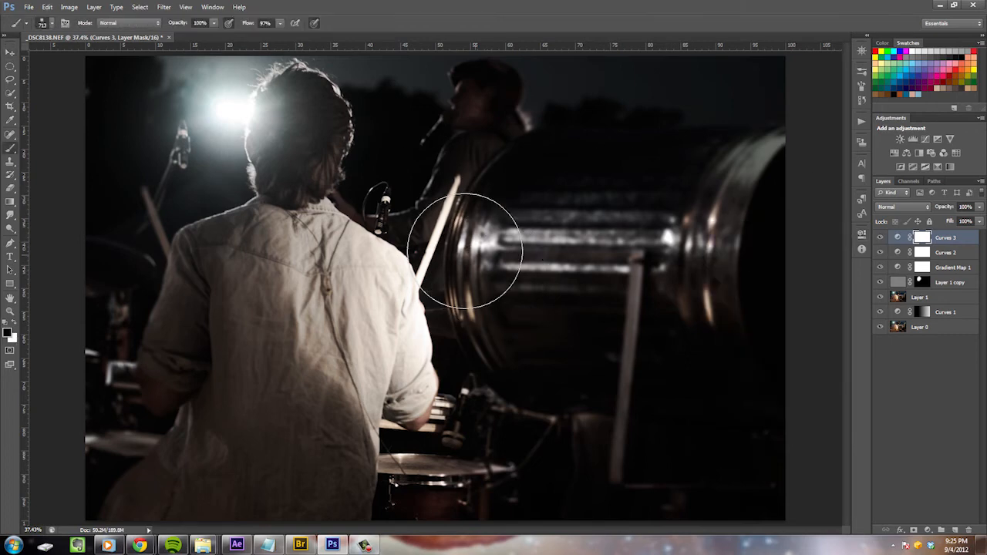
{"action": "left_click_drag", "start_coordinate": [375, 299], "coordinate": [357, 288]}
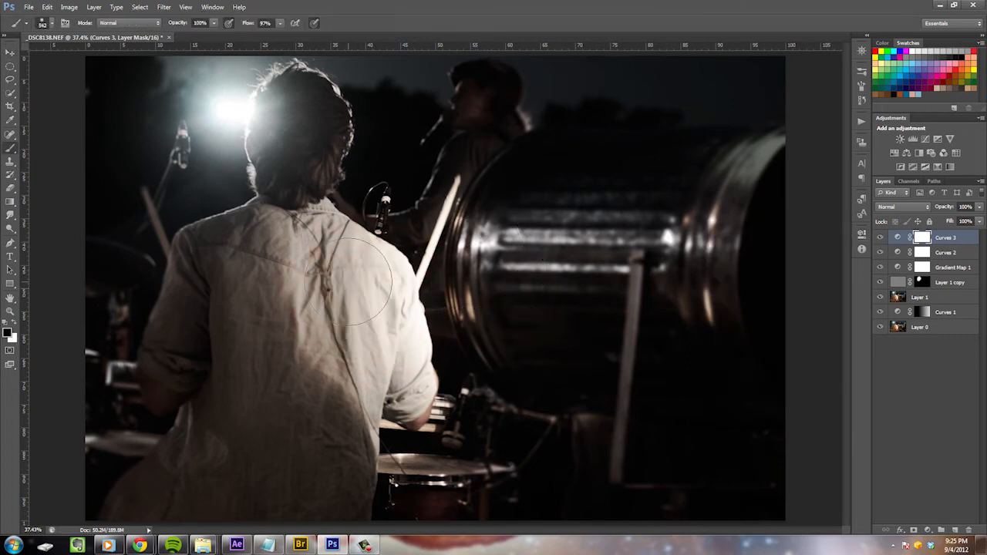
{"action": "key", "text": "x"}
{"action": "key", "text": "x"}
{"action": "key", "text": "x"}
{"action": "key", "text": "x"}
{"action": "key", "text": "x"}
{"action": "key", "text": "x"}
{"action": "key", "text": "ctrl+i"}
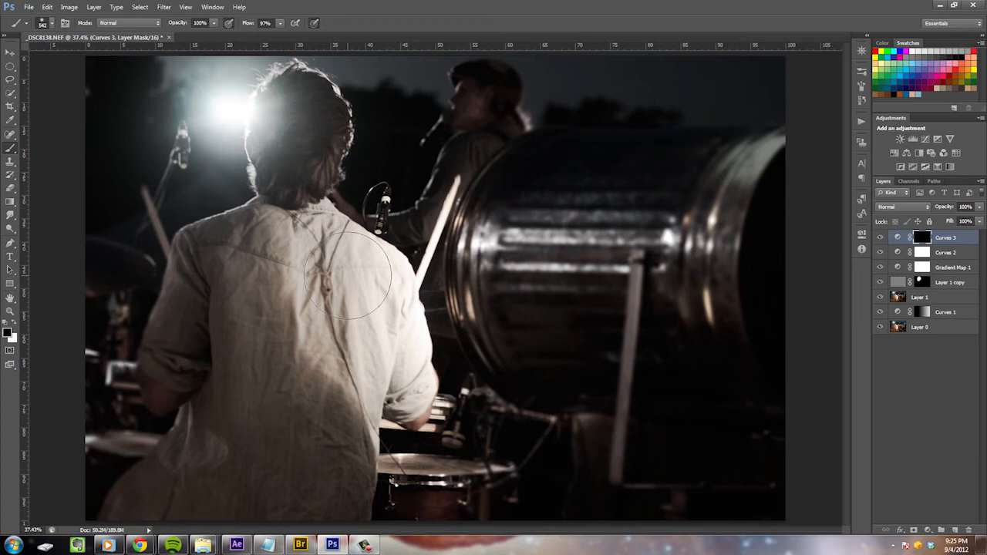
- Paint white on the topmost Curves mask over the brightly lit side of the drummer's shirt to darken it
{"action": "key", "text": "x"}
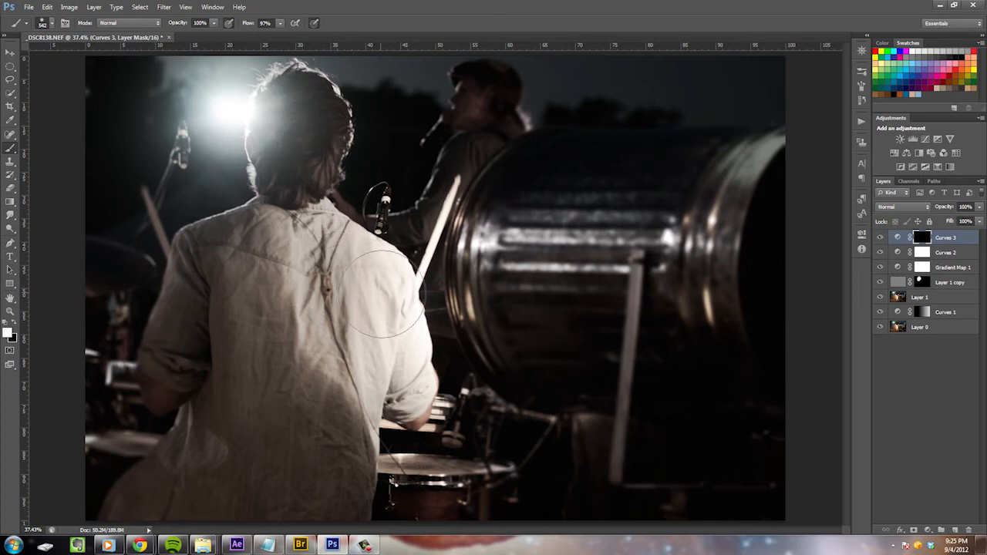
{"action": "mouse_move", "coordinate": [398, 357]}
{"action": "left_mouse_down"}
{"action": "mouse_move", "coordinate": [370, 363]}
{"action": "mouse_move", "coordinate": [301, 335]}
{"action": "mouse_move", "coordinate": [309, 254]}
{"action": "mouse_move", "coordinate": [343, 269]}
{"action": "left_mouse_up"}
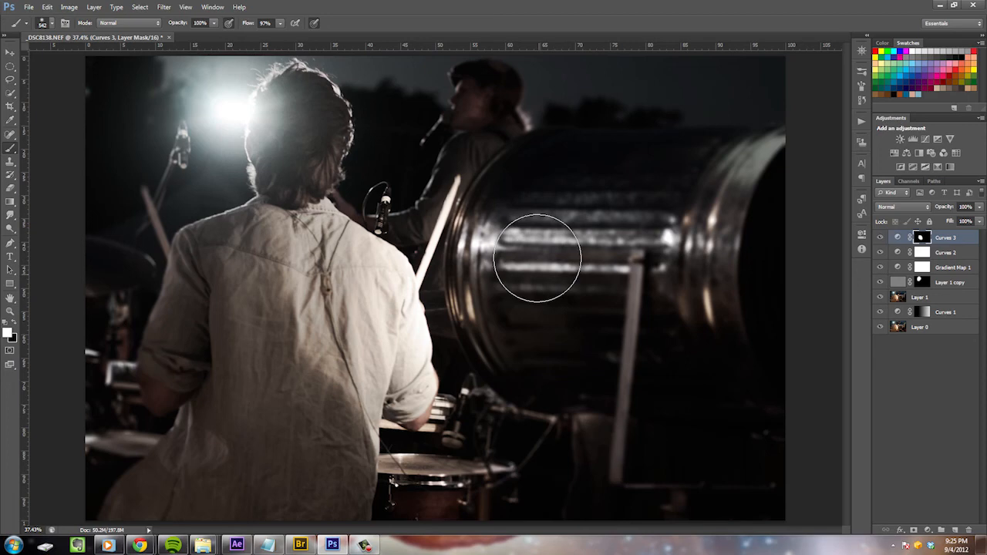
{"action": "key", "text": "v"}
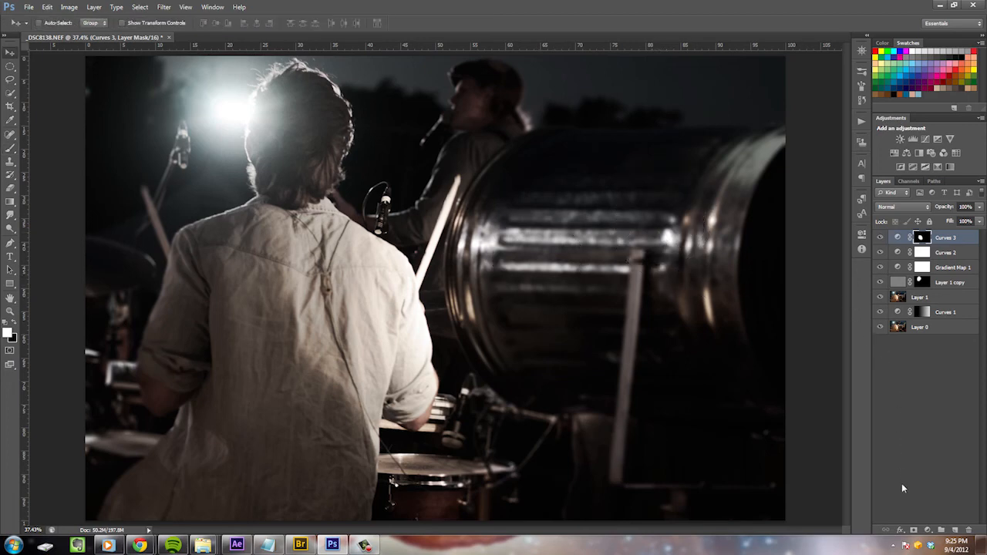
- Stamp all visible layers into a new top layer and set its blend mode to Soft Light, trying Overlay as a comparison
{"action": "left_click", "coordinate": [929, 531]}
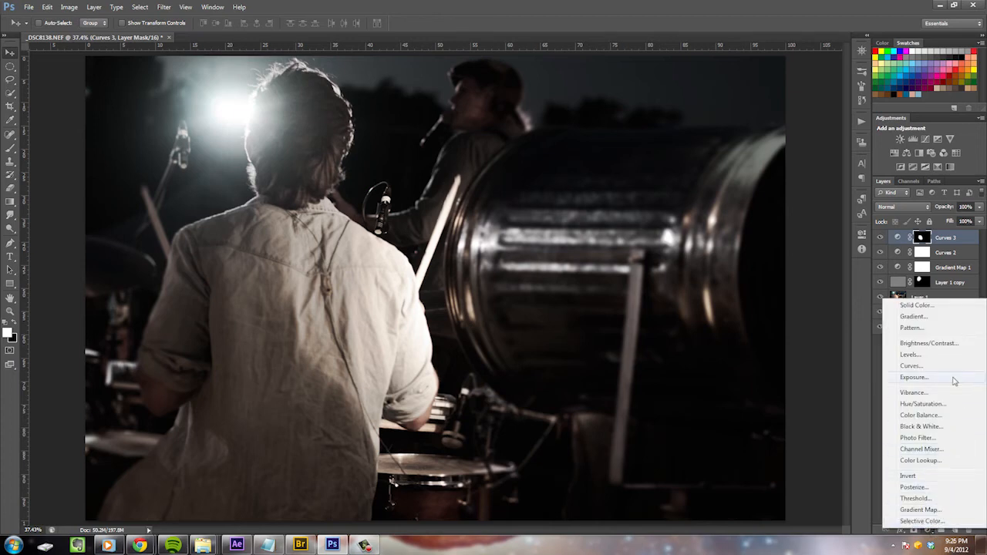
{"action": "left_click", "coordinate": [878, 368]}
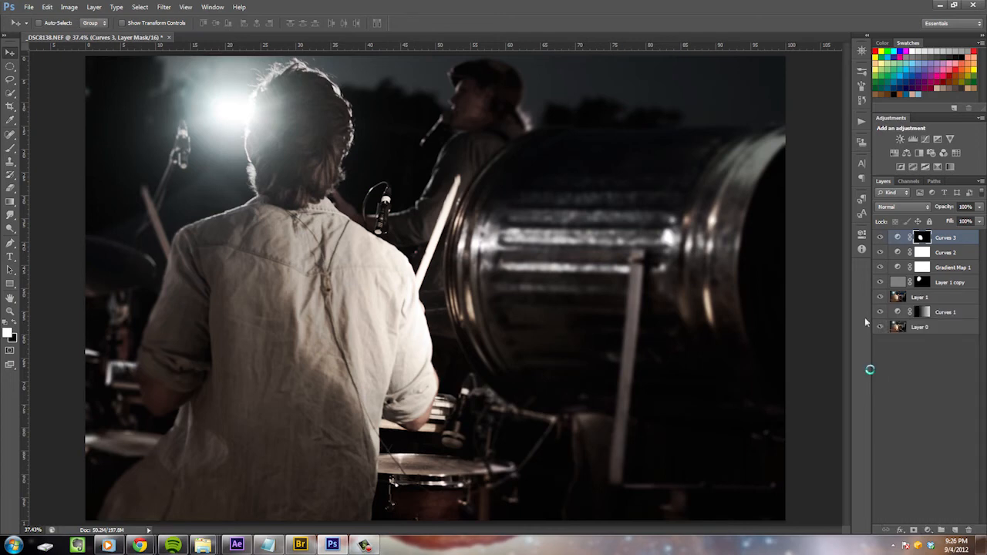
{"action": "left_click", "coordinate": [917, 207]}
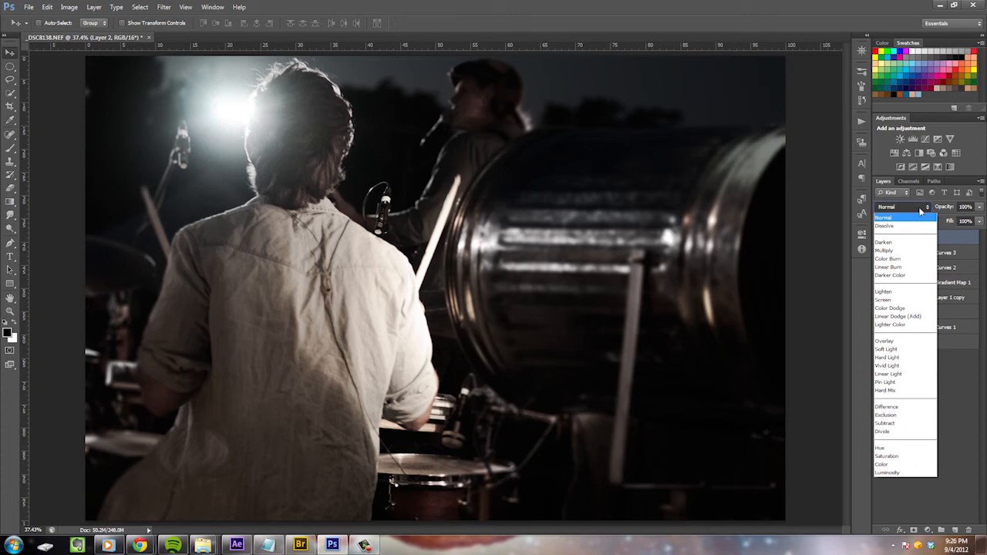
{"action": "left_click", "coordinate": [887, 349]}
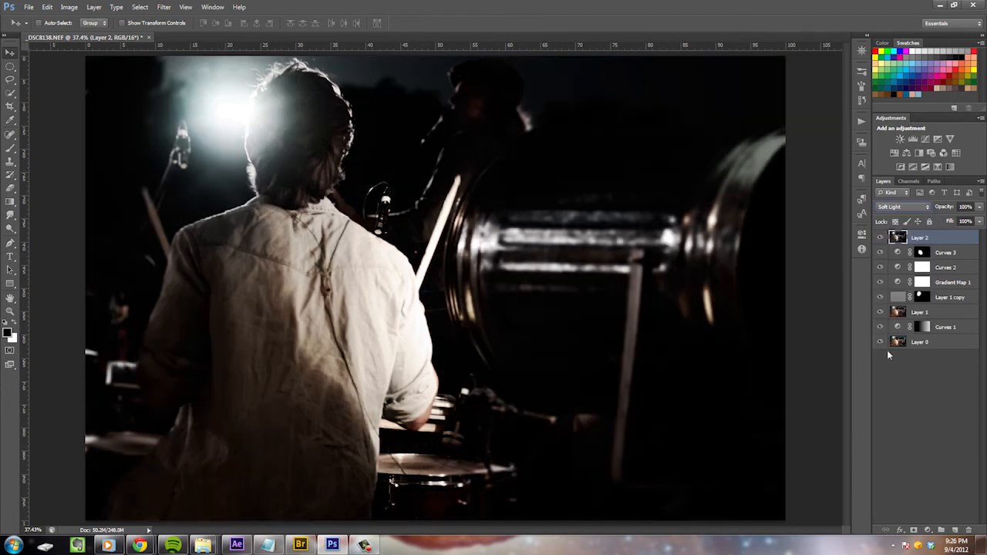
{"action": "scroll", "coordinate": [889, 211], "scroll_direction": "up", "scroll_amount": 2}
{"action": "scroll", "coordinate": [890, 211], "scroll_direction": "down", "scroll_amount": 2}
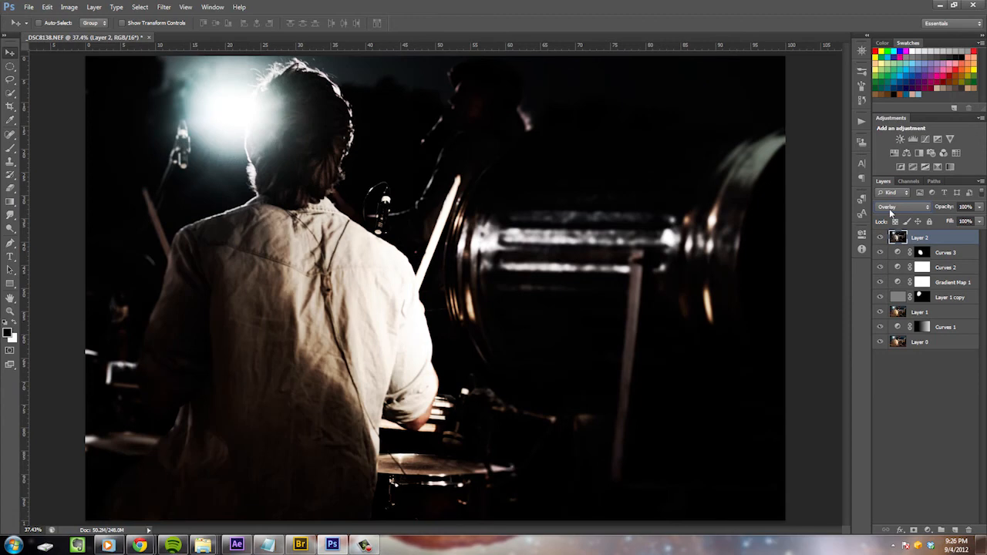
{"action": "scroll", "coordinate": [889, 209], "scroll_direction": "down", "scroll_amount": 2}
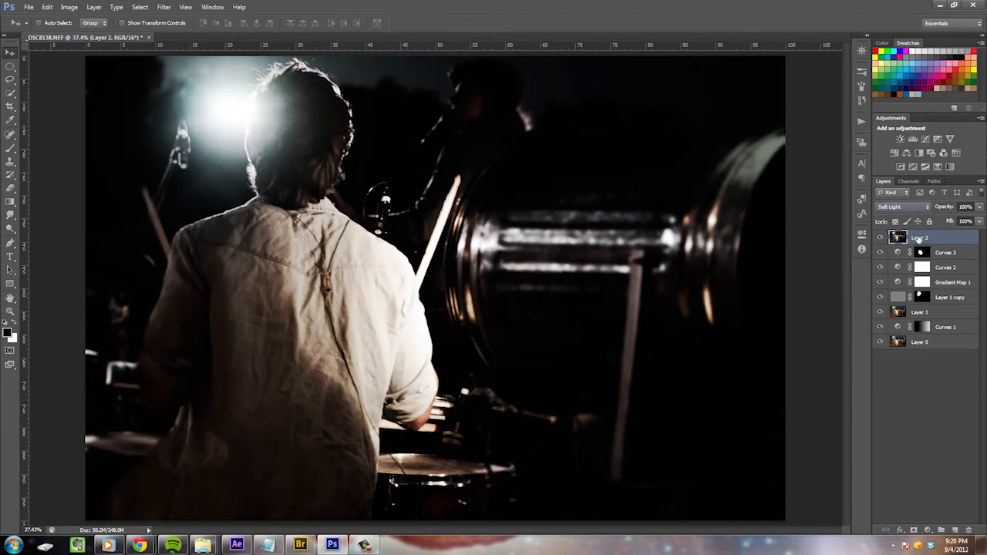
- Free-transform the Soft Light layer and stretch it vertically about its centre to about 1171% height, keeping its width at 100%
{"action": "key", "text": "ctrl+t"}
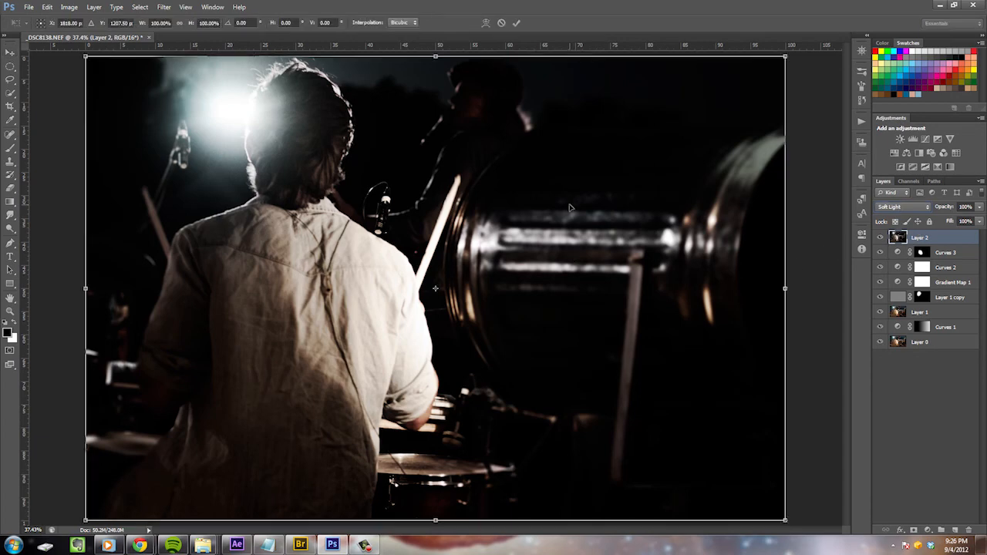
{"action": "key", "text": "ctrl+minus"}
{"action": "key", "text": "ctrl+minus"}
{"action": "key", "text": "ctrl+minus"}
{"action": "key", "text": "ctrl+minus"}
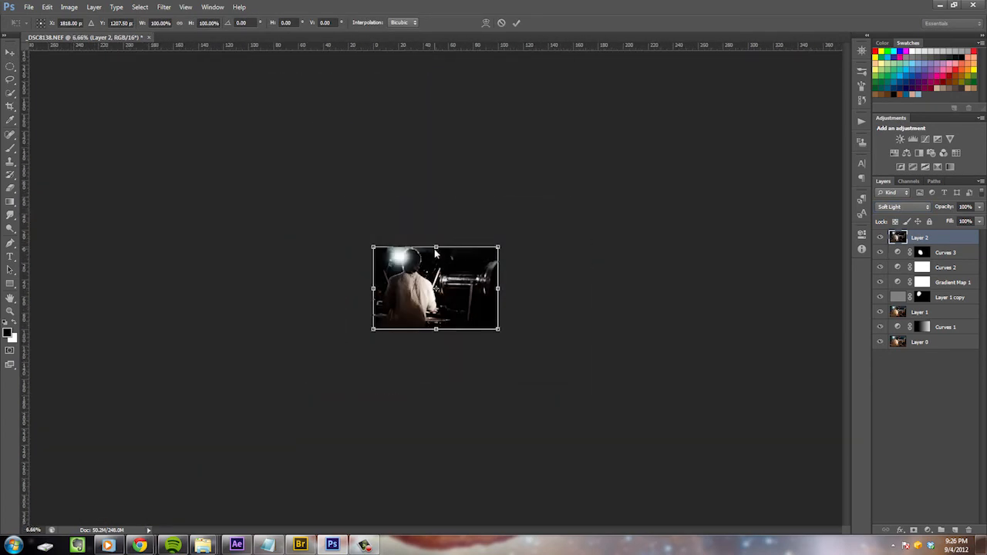
{"action": "left_click_drag", "start_coordinate": [436, 245], "coordinate": [451, 38]}
{"action": "key", "text": "ctrl+minus"}
{"action": "key", "text": "ctrl+minus"}
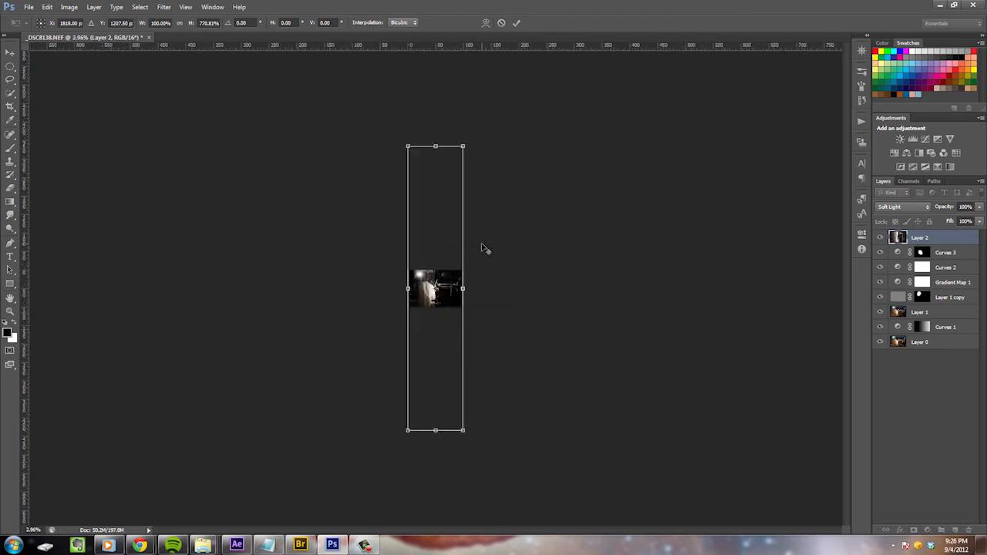
{"action": "key", "text": "ctrl+minus"}
{"action": "left_click_drag", "start_coordinate": [443, 189], "coordinate": [446, 153]}
- Try shifting the stretched layer down to about Y 6305 px so that its upper part covers the photo
{"action": "left_click_drag", "start_coordinate": [446, 210], "coordinate": [448, 266]}
{"action": "key", "text": "ctrl+plus"}
{"action": "key", "text": "ctrl+plus"}
{"action": "key", "text": "ctrl+plus"}
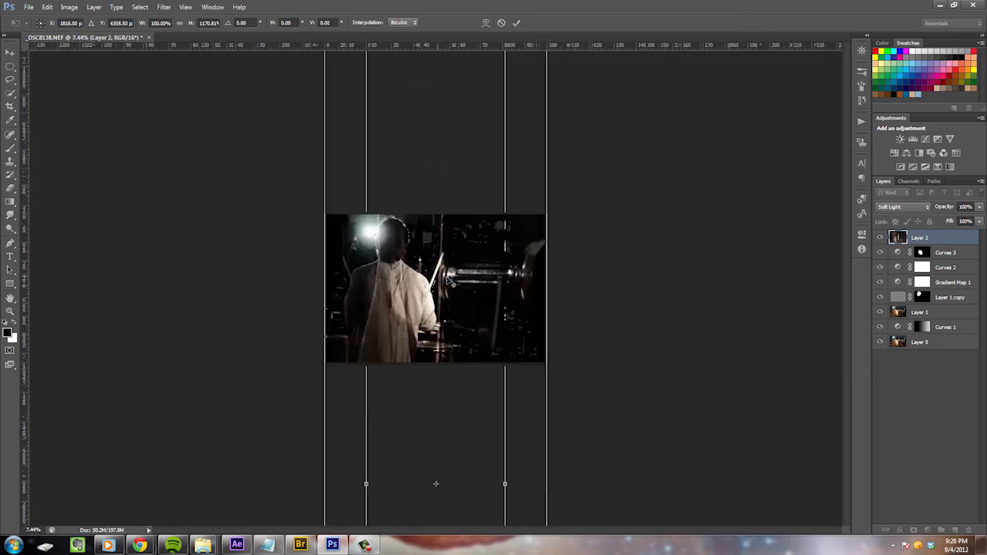
{"action": "scroll", "coordinate": [453, 280], "scroll_direction": "down", "scroll_amount": 4}
{"action": "scroll", "coordinate": [454, 280], "scroll_direction": "up", "scroll_amount": 4}
{"action": "scroll", "coordinate": [470, 285], "scroll_direction": "down", "scroll_amount": 4}
{"action": "scroll", "coordinate": [469, 284], "scroll_direction": "up", "scroll_amount": 3}
{"action": "scroll", "coordinate": [454, 307], "scroll_direction": "down", "scroll_amount": 5}
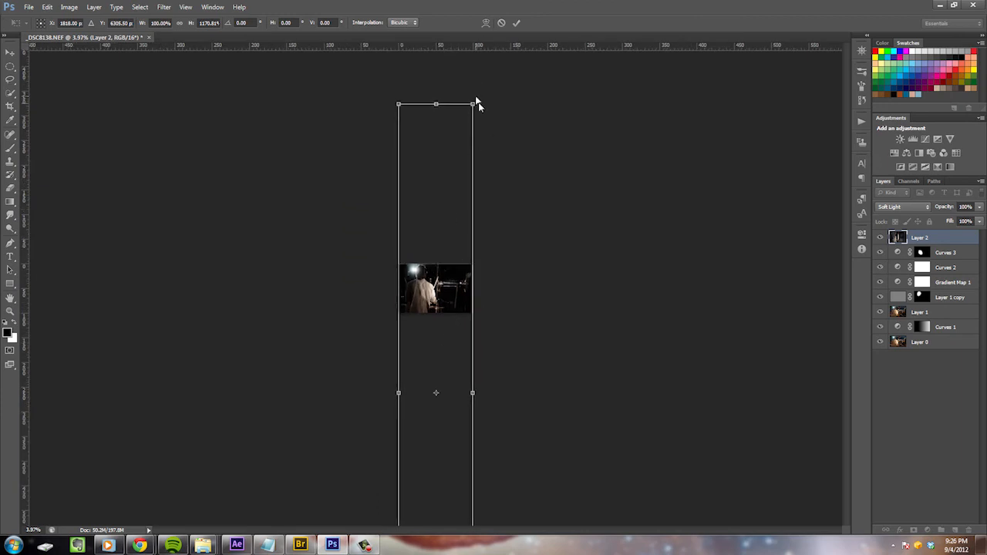
- Rotate the stretched layer 180°, move it up to about Y -5643 px over the photo, and apply the transformation
{"action": "left_click_drag", "start_coordinate": [522, 193], "coordinate": [407, 524]}
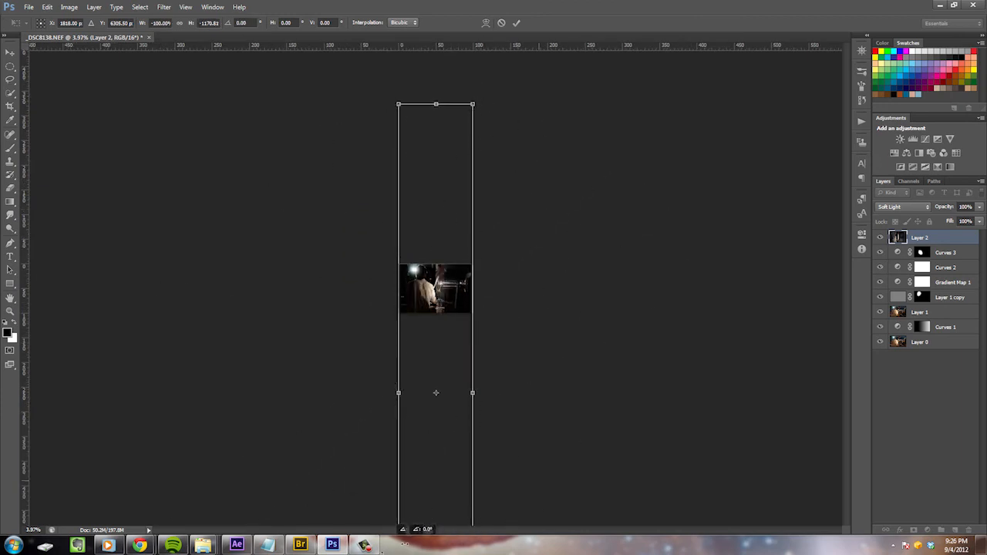
{"action": "left_click_drag", "start_coordinate": [444, 360], "coordinate": [458, 98]}
{"action": "key", "text": "ctrl+plus"}
{"action": "key", "text": "ctrl+plus"}
{"action": "key", "text": "ctrl+plus"}
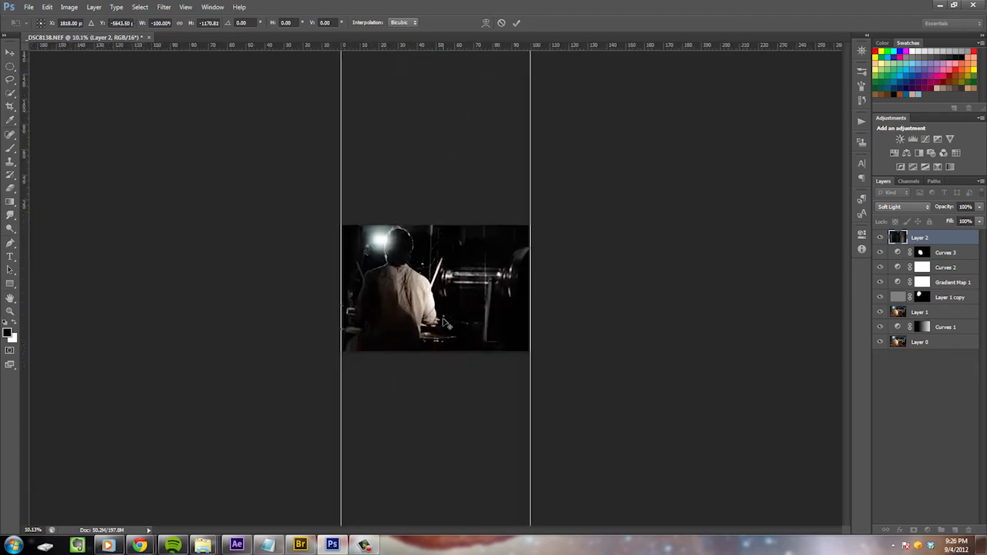
{"action": "key", "text": "ctrl+plus"}
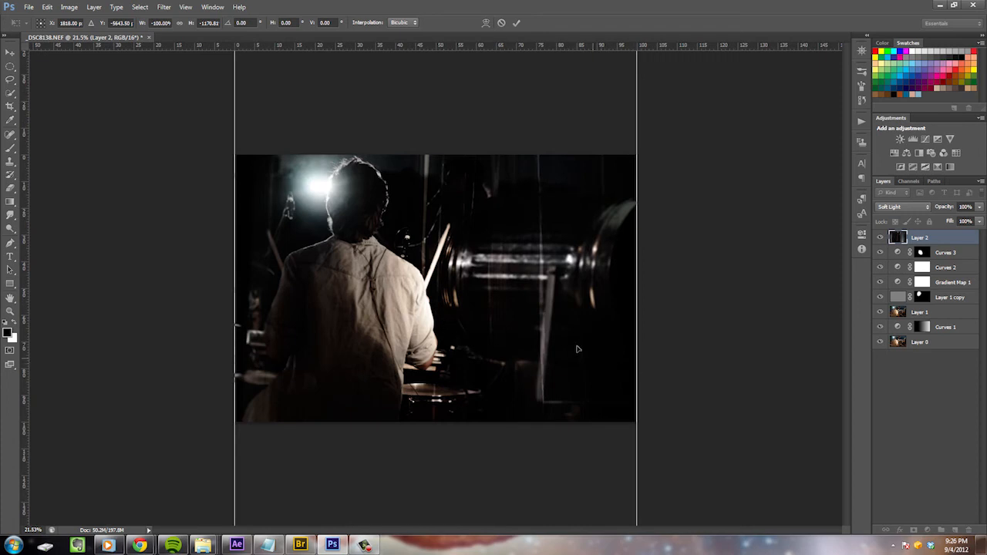
{"action": "key", "text": "Return"}
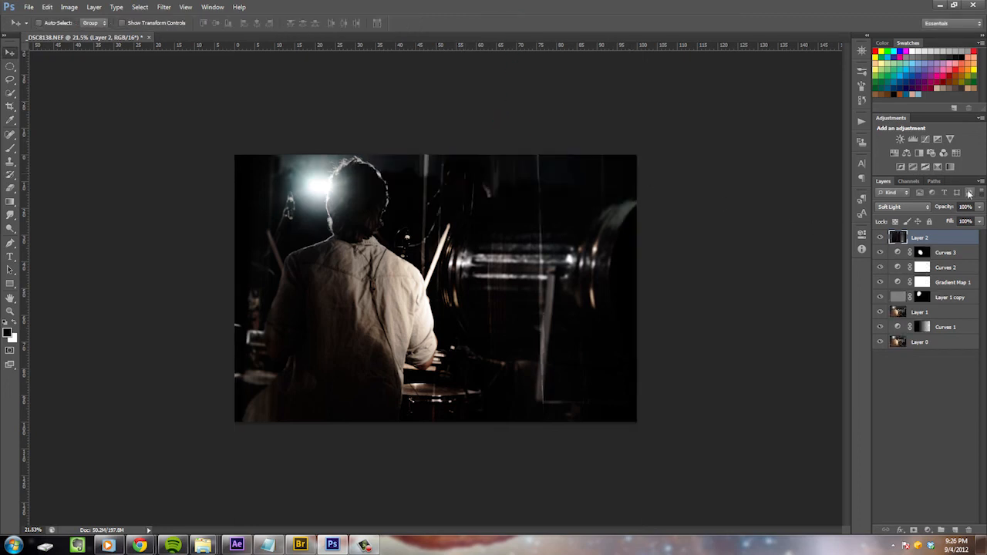
- Lower the stretched Soft Light layer's opacity to 66% and compare the photo with and without the layer
{"action": "left_click_drag", "start_coordinate": [954, 208], "coordinate": [946, 209]}
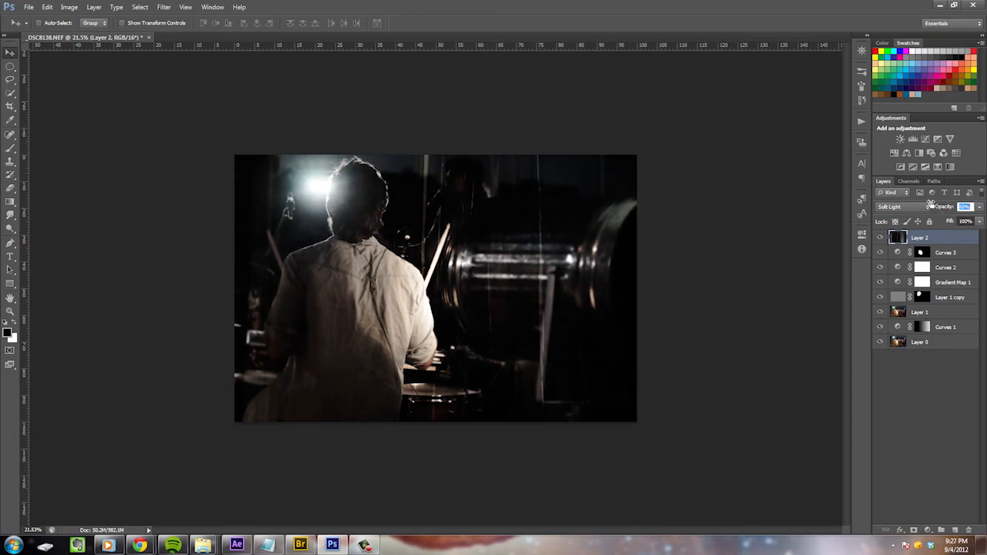
{"action": "left_click", "coordinate": [879, 238]}
{"action": "left_click", "coordinate": [879, 238]}
{"action": "left_click", "coordinate": [880, 239]}
{"action": "left_click", "coordinate": [880, 238]}
{"action": "left_click", "coordinate": [880, 238]}
{"action": "left_click", "coordinate": [880, 238]}
{"action": "key", "text": "ctrl+0"}
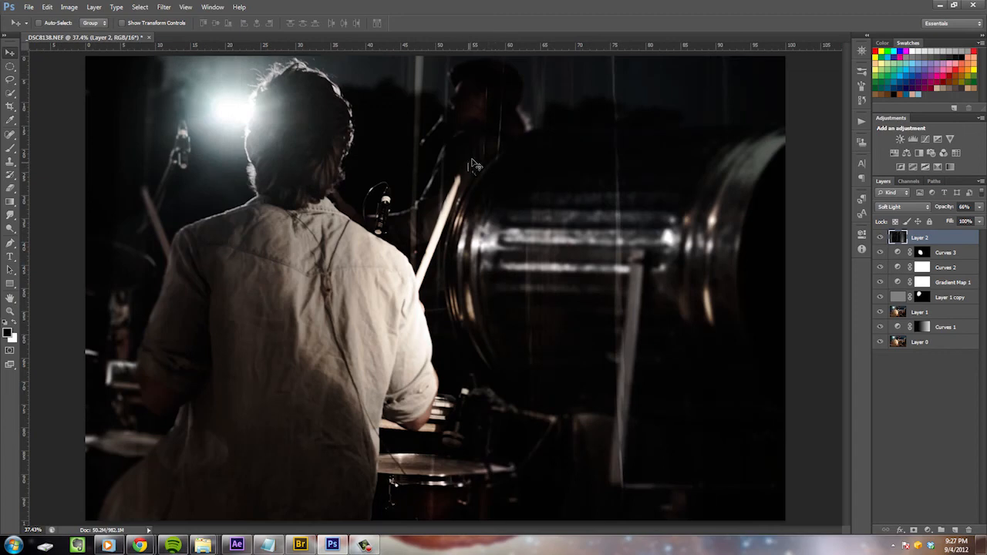